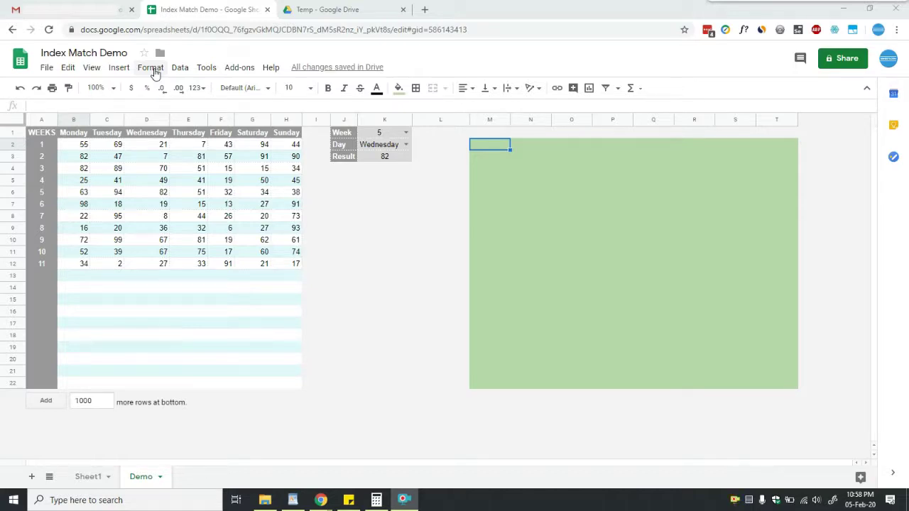
Step: Start a conditional formatting rule and set its range to the weekly data in B2:H12
left_click(151, 68)
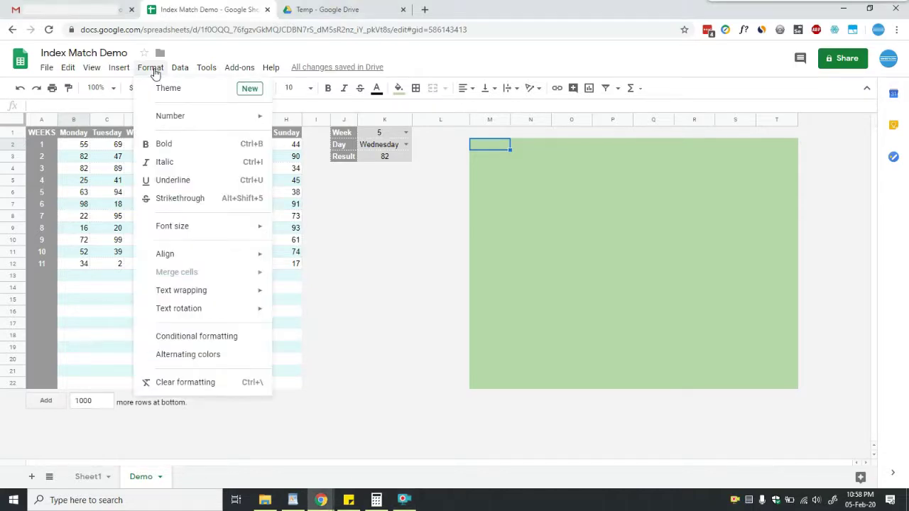
left_click(204, 336)
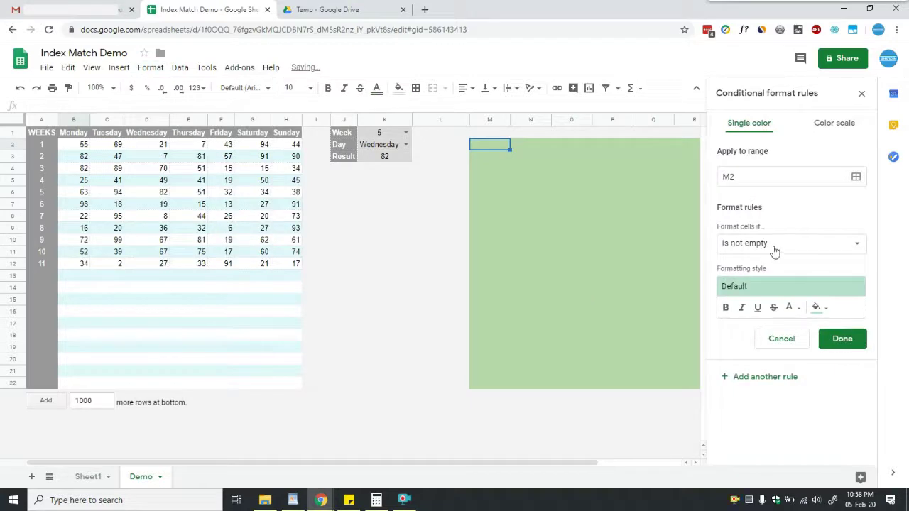
left_click(767, 177)
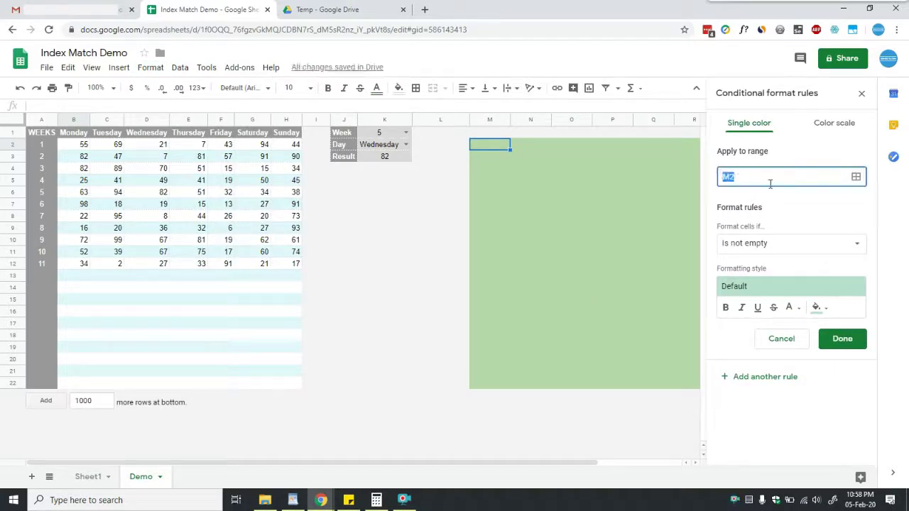
key("BackSpace")
left_click(78, 147)
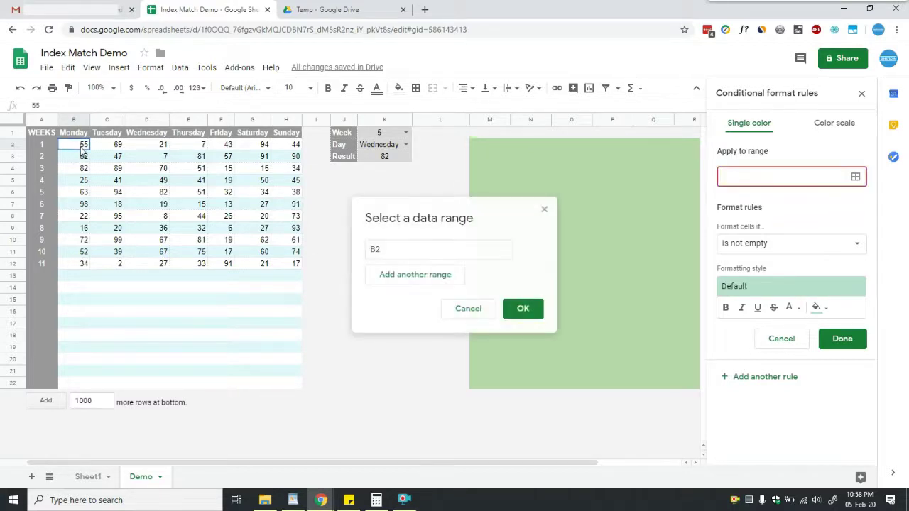
left_click(177, 206, "shift")
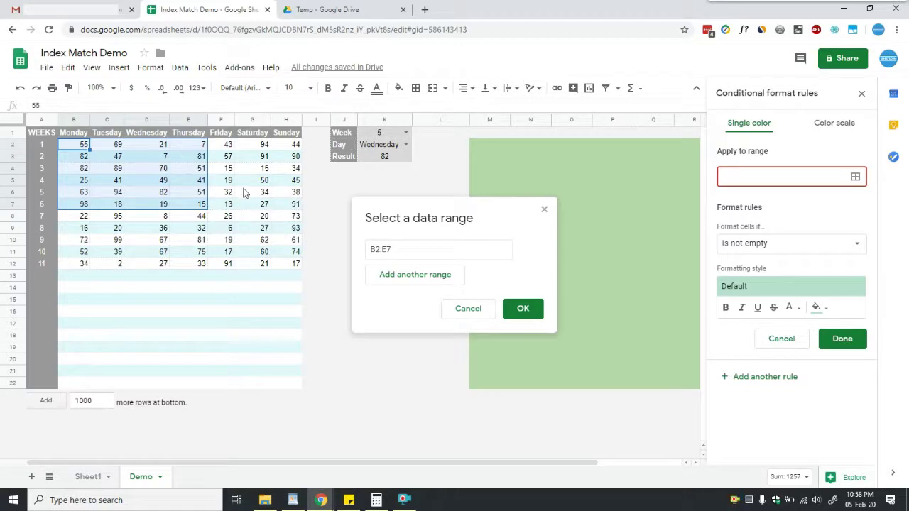
left_click(170, 252)
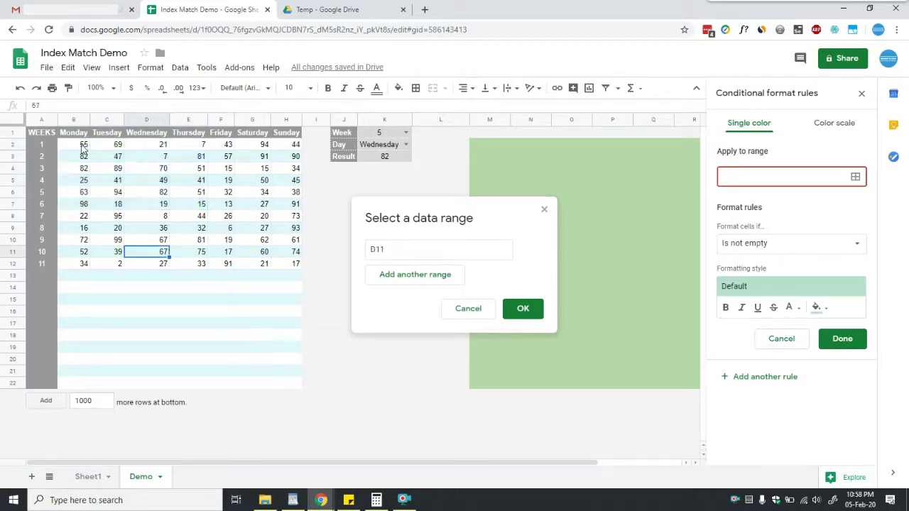
left_click_drag(83, 146, 279, 268)
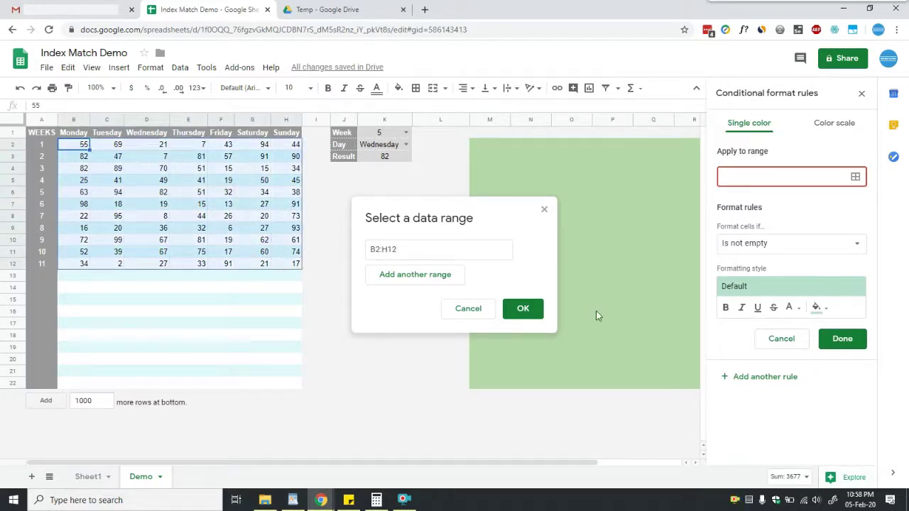
left_click(538, 314)
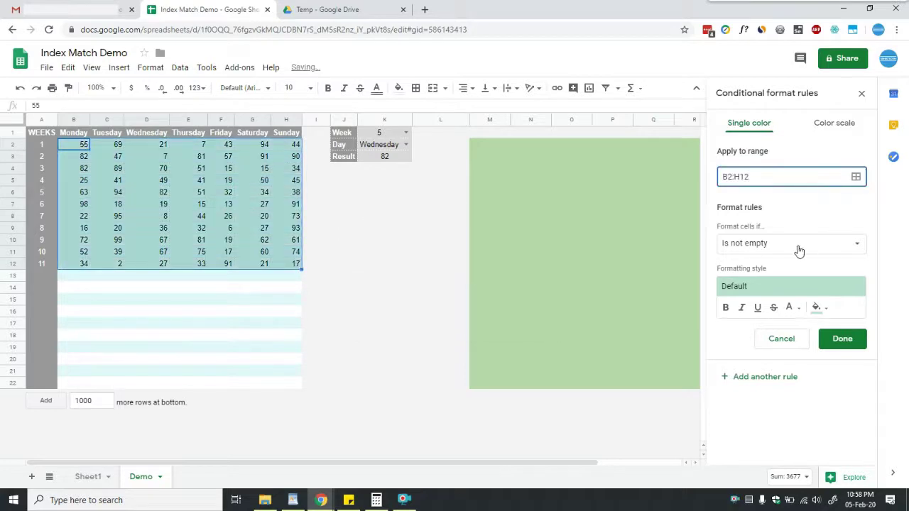
Step: Set the rule's condition to "Custom formula is", and discard the rule without entering a formula
left_click(797, 247)
left_click(850, 248)
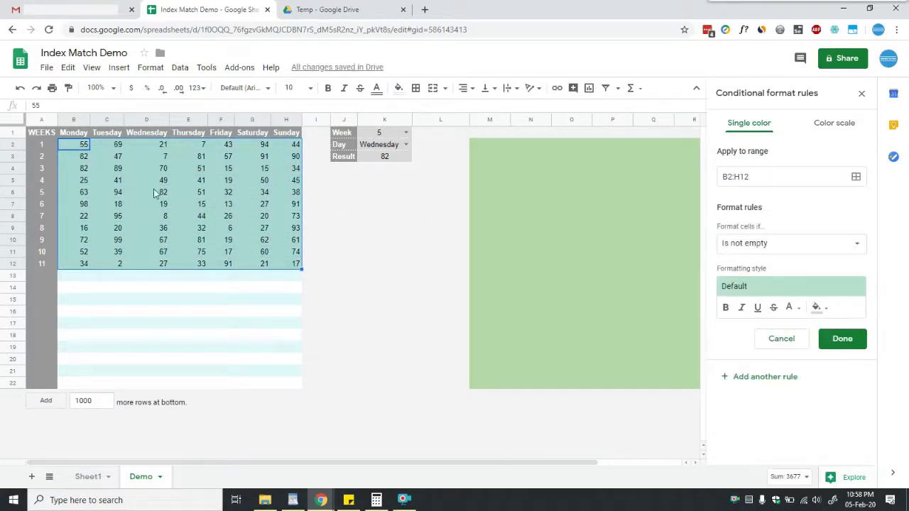
left_click(801, 250)
scroll(789, 426, "down", 2)
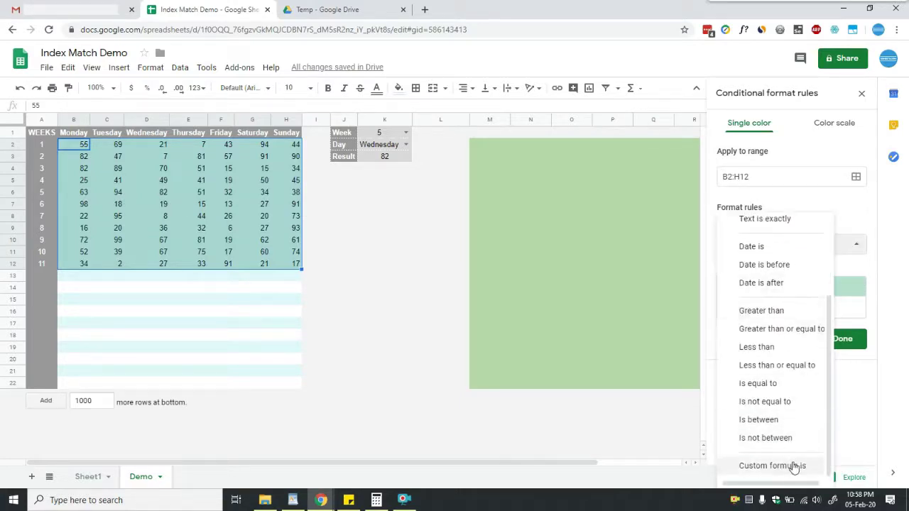
left_click(794, 465)
left_click(778, 271)
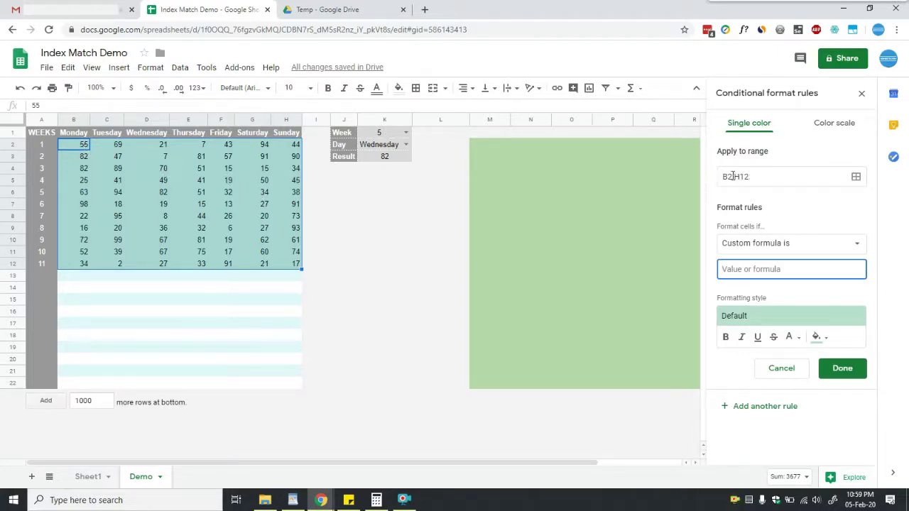
double_click(733, 176)
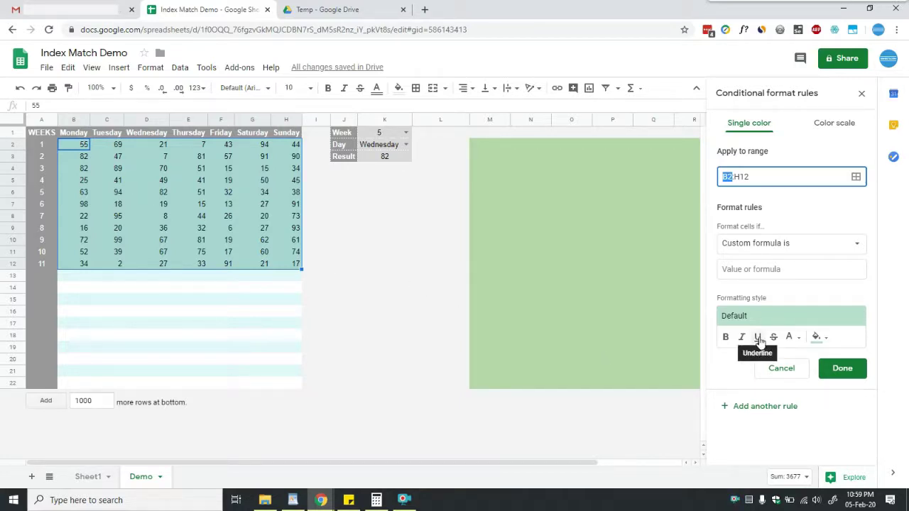
left_click(743, 270)
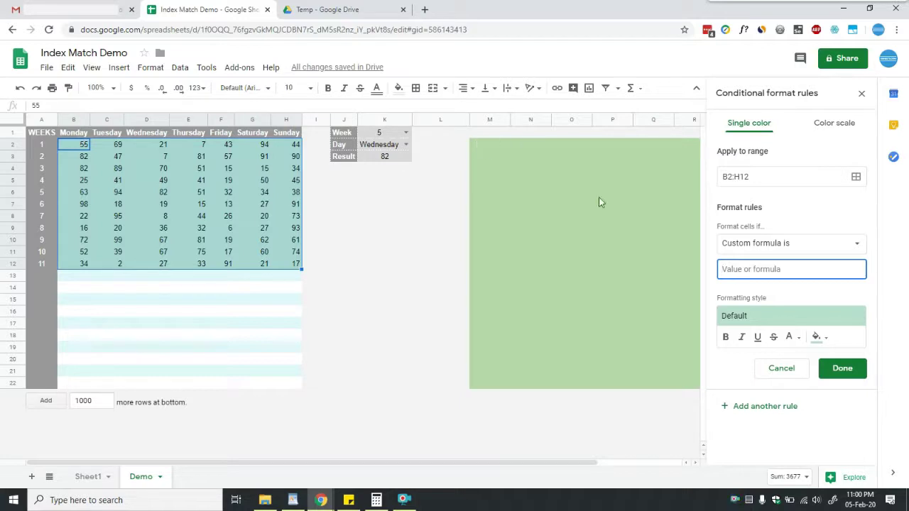
left_click(781, 368)
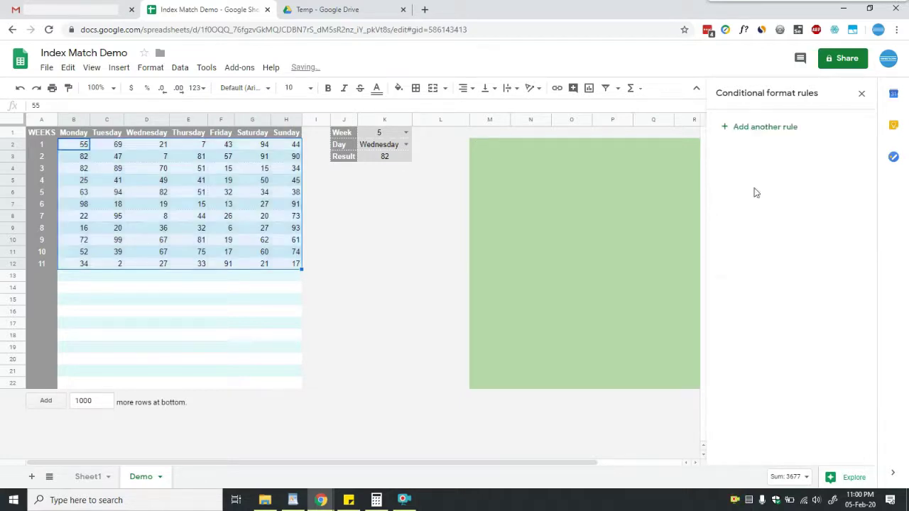
left_click(862, 93)
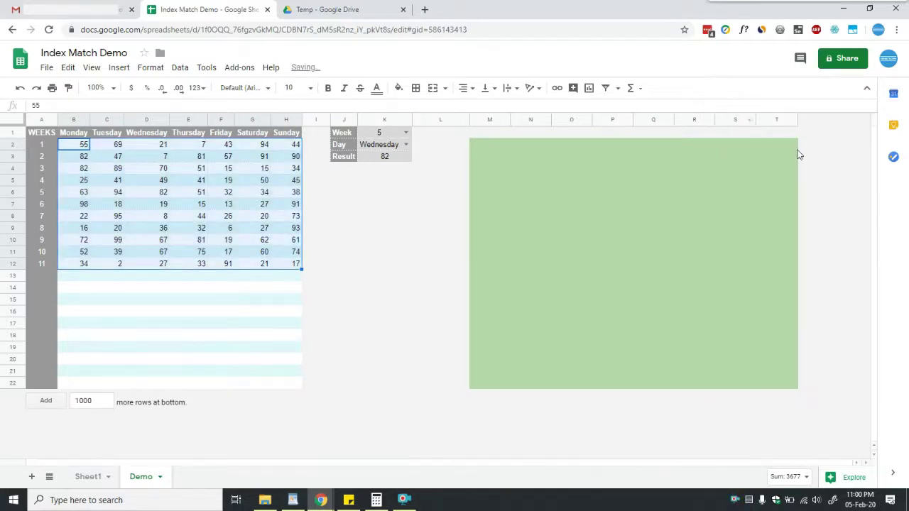
left_click(506, 148)
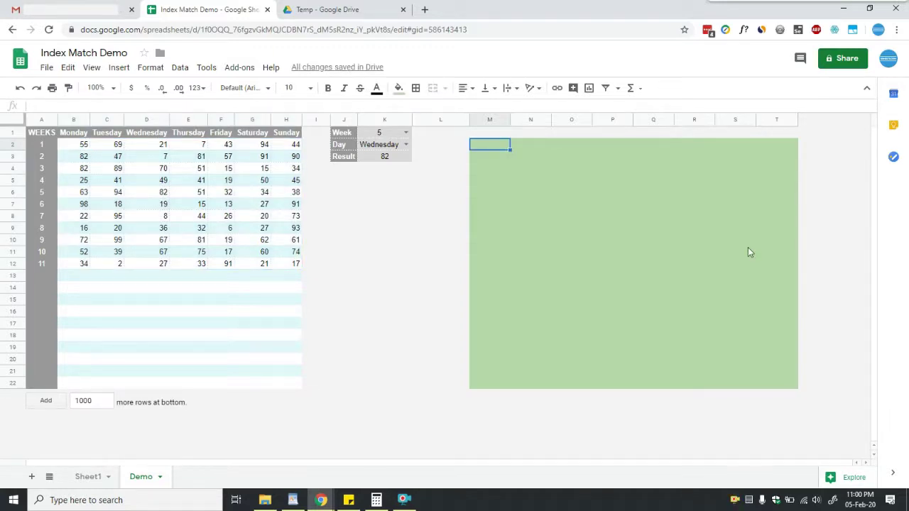
type("=")
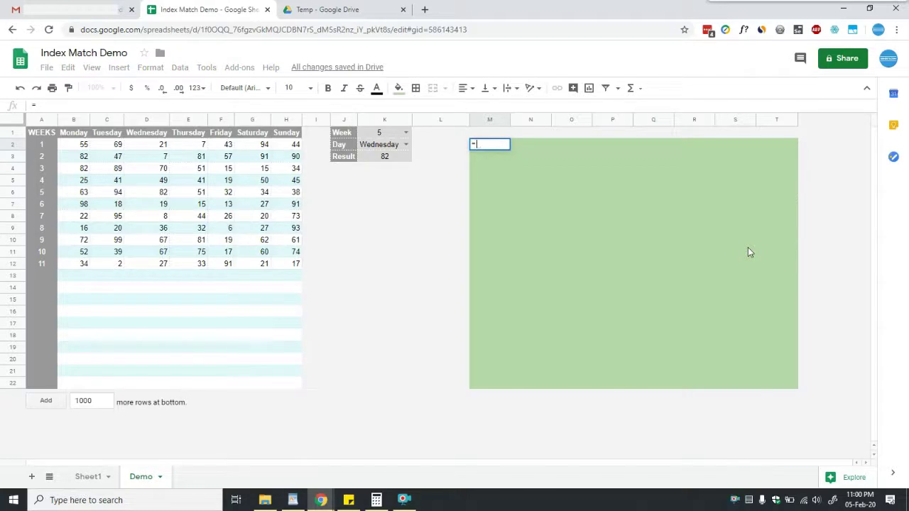
key("Escape")
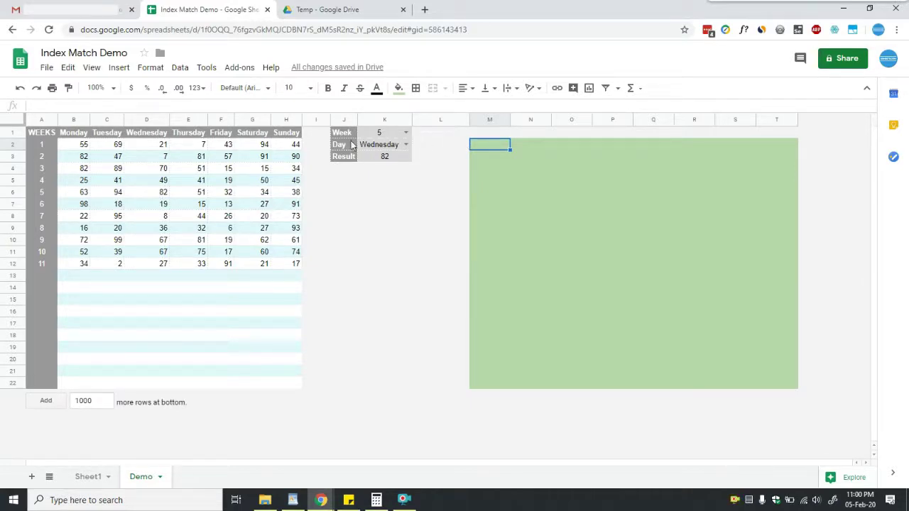
left_click(160, 194)
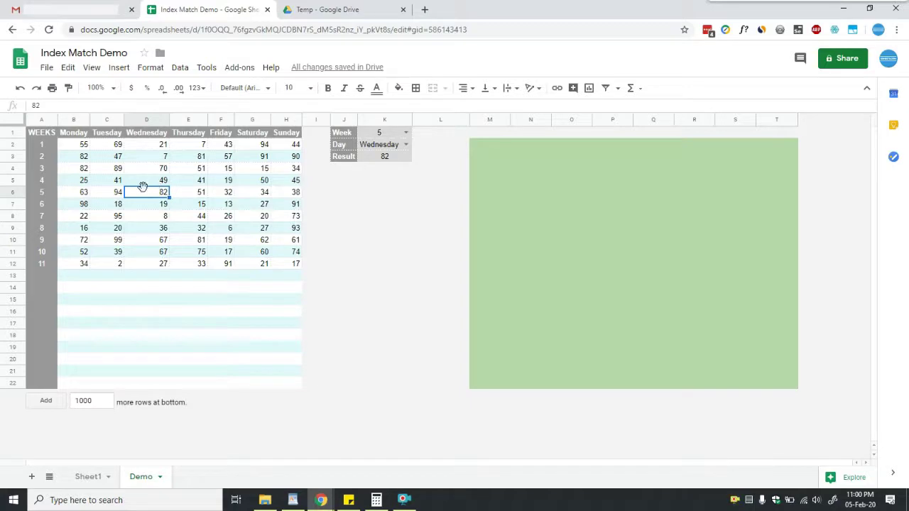
left_click(144, 134)
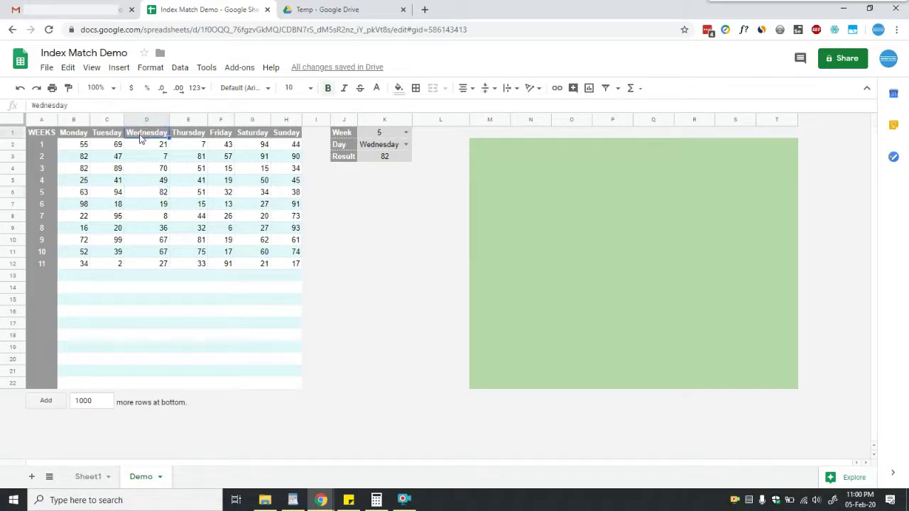
left_click(164, 193)
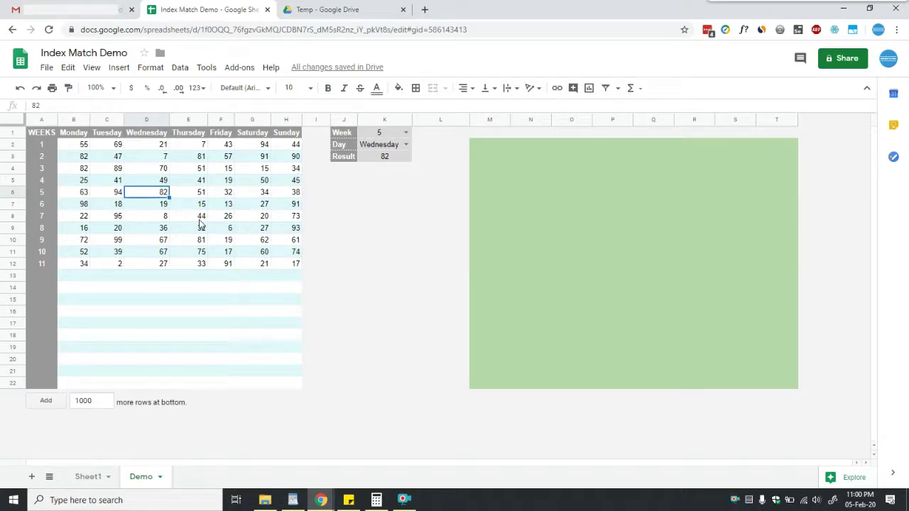
Step: Try a formula in M2 that references the first data cells of week 1, and cancel it
left_click(489, 147)
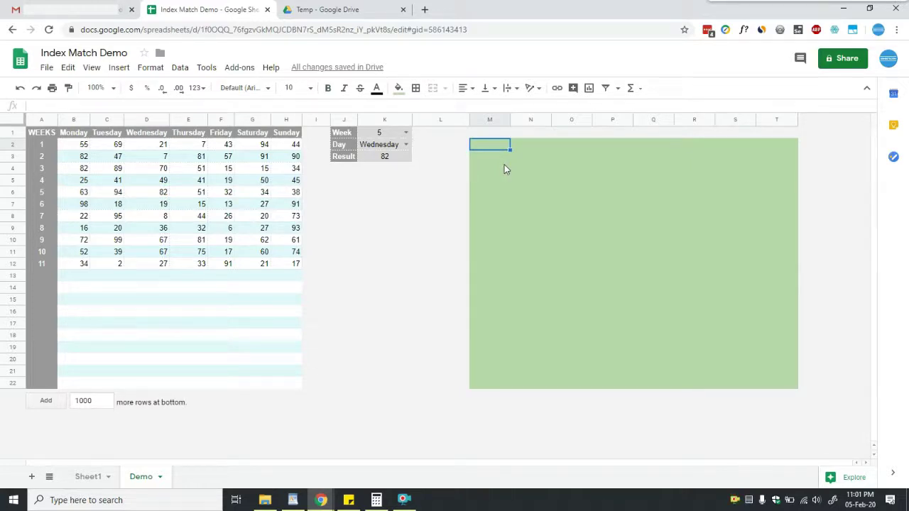
type("=")
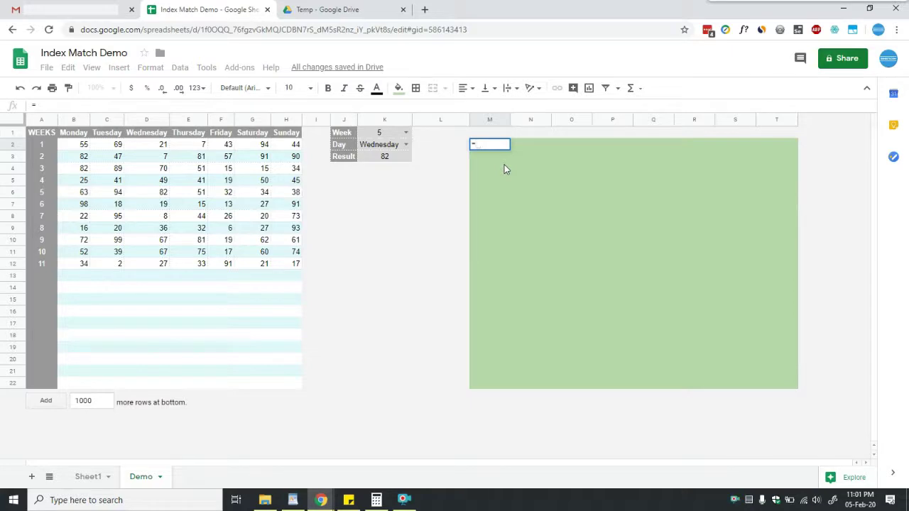
key("Left")
key("Left")
key("Left")
key("Left")
key("Left")
key("Left")
key("Left")
key("Left")
key("Left")
key("Left")
key("Left")
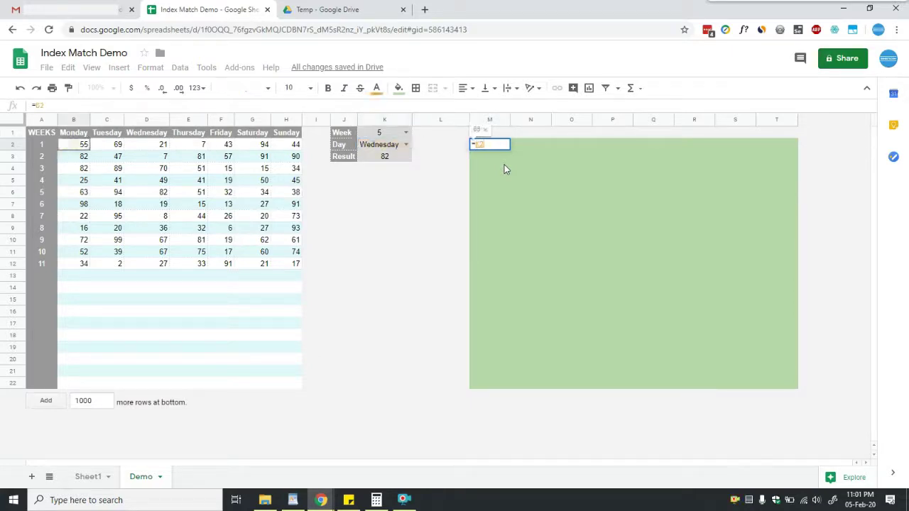
key("Right")
key("Escape")
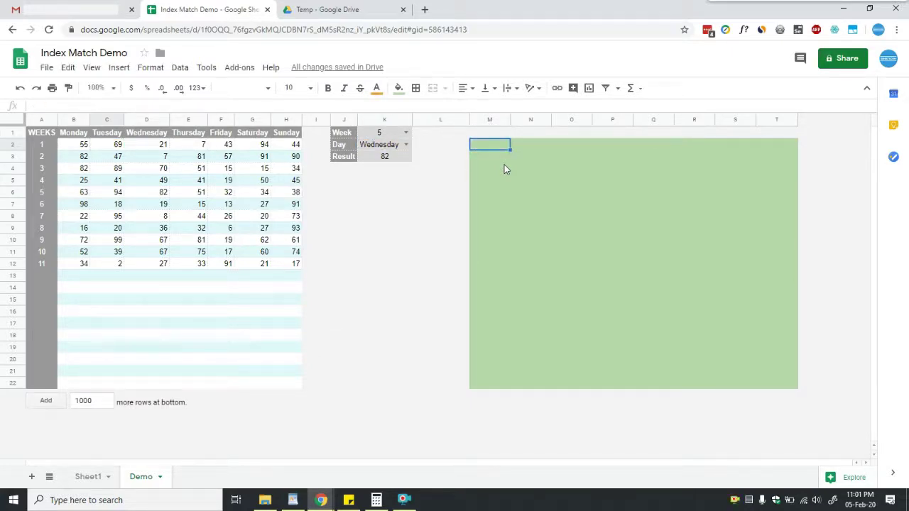
Step: Compare the data range B2:H22 and its first row with the corresponding cells in the green area M2:T22
left_click_drag(80, 144, 302, 374)
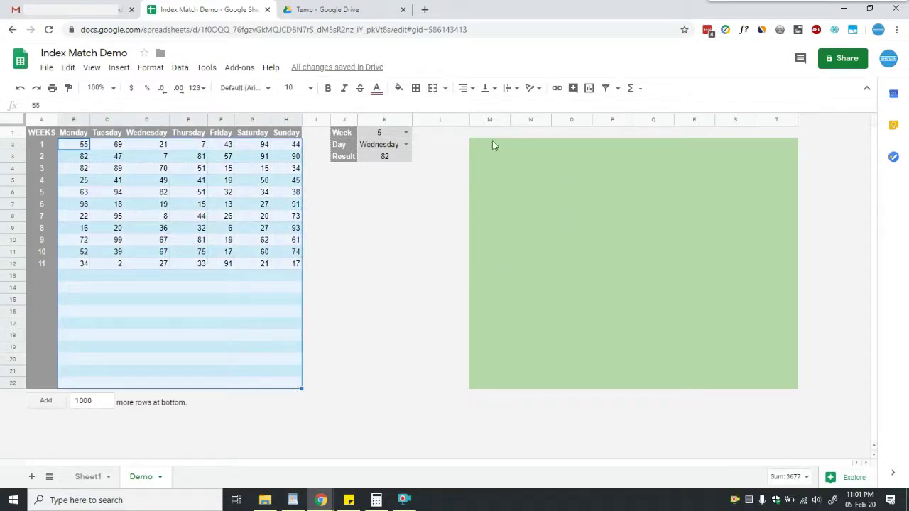
left_click_drag(472, 139, 793, 394)
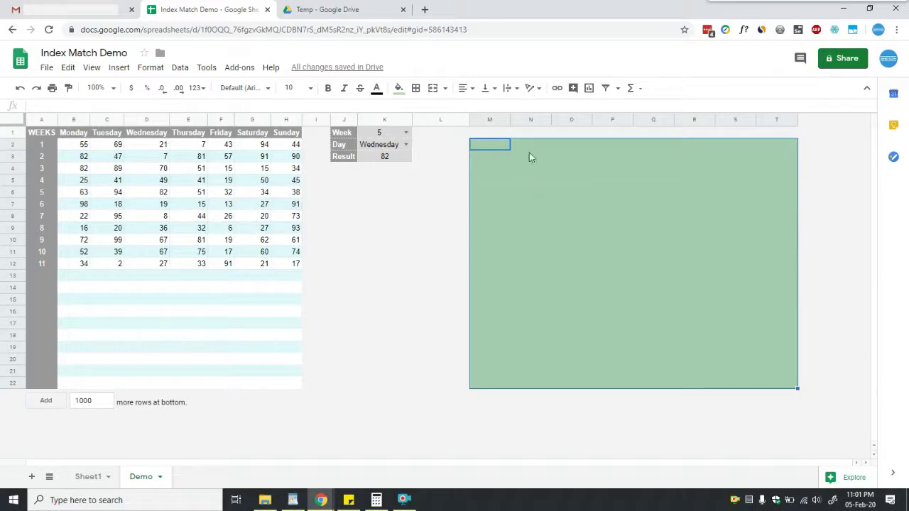
left_click(488, 147)
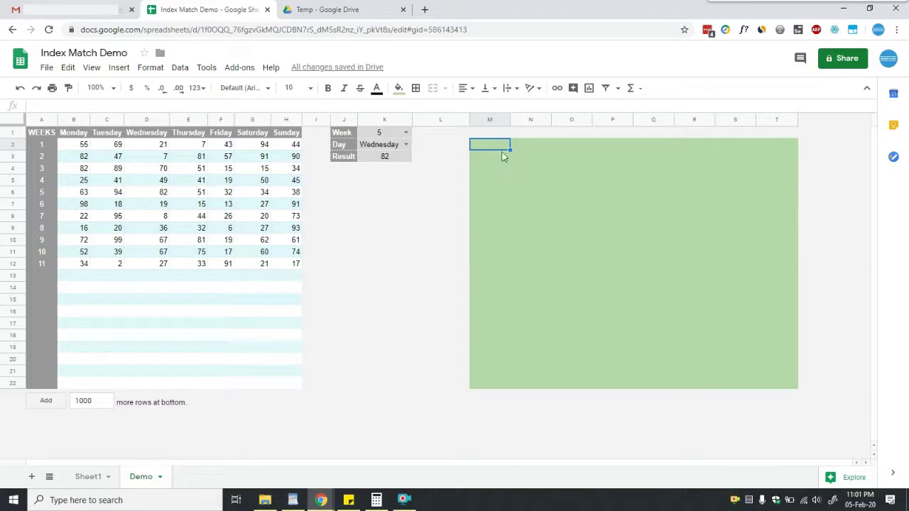
left_click_drag(490, 148, 774, 158)
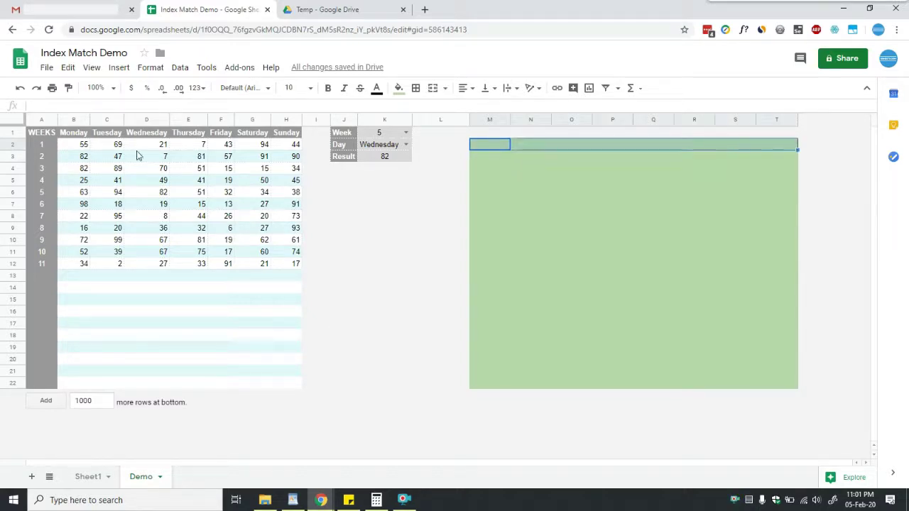
left_click_drag(78, 146, 294, 147)
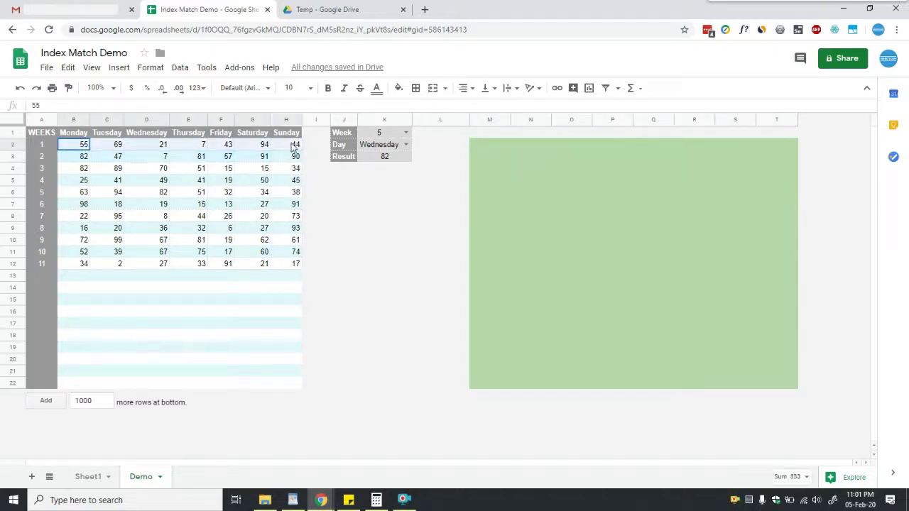
mouse_move(486, 148)
left_mouse_down()
mouse_move(716, 366)
mouse_move(819, 381)
left_mouse_up()
Step: Enter the formula =B1&A2 in M2 to join the first day header with the first week number
left_click(488, 147)
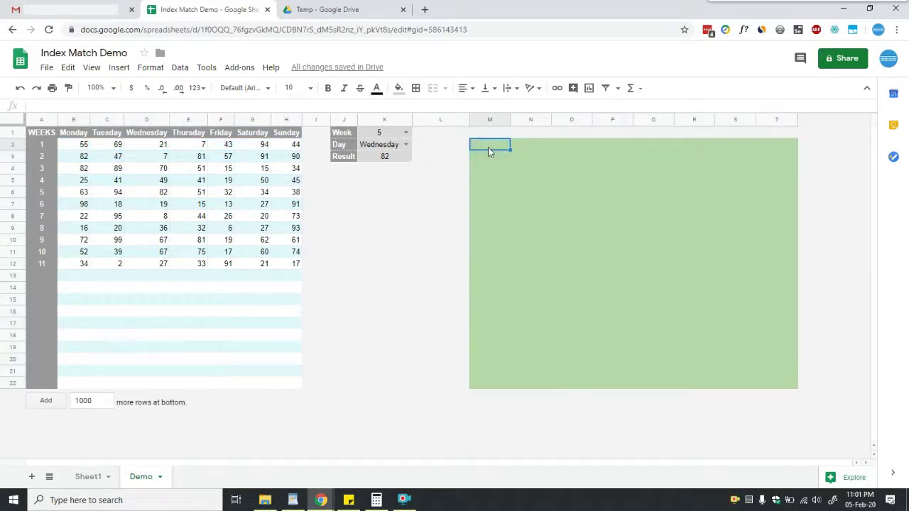
type("=")
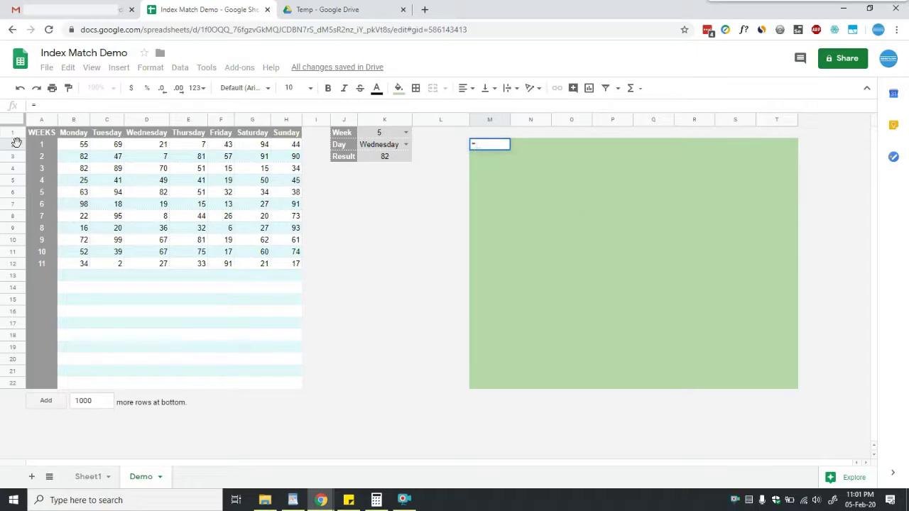
left_click(74, 137)
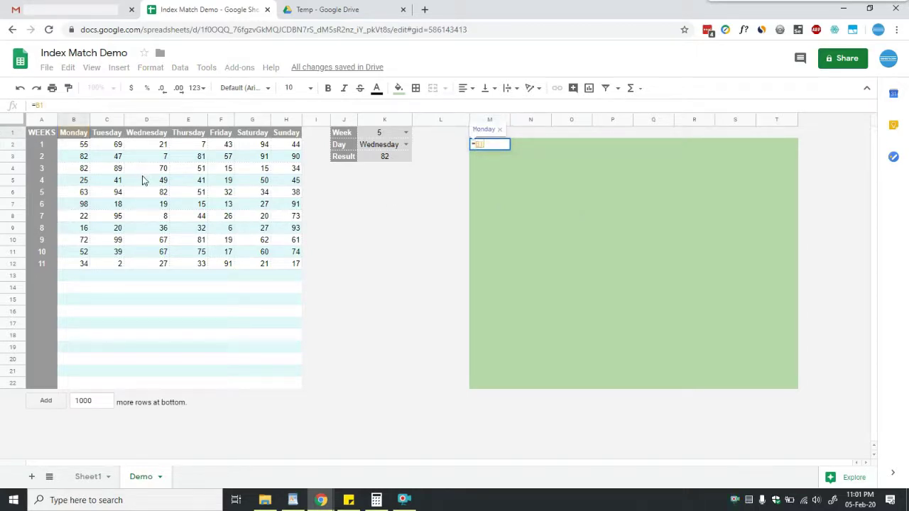
type("&")
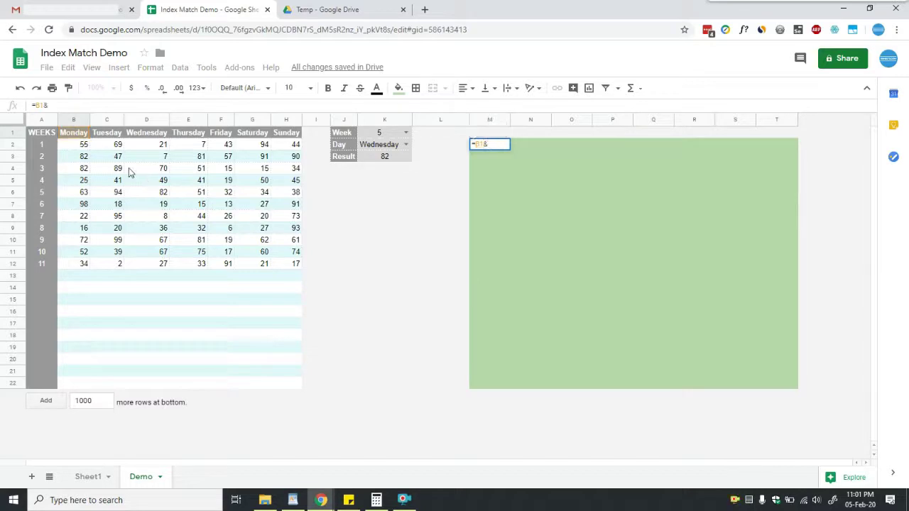
left_click(43, 147)
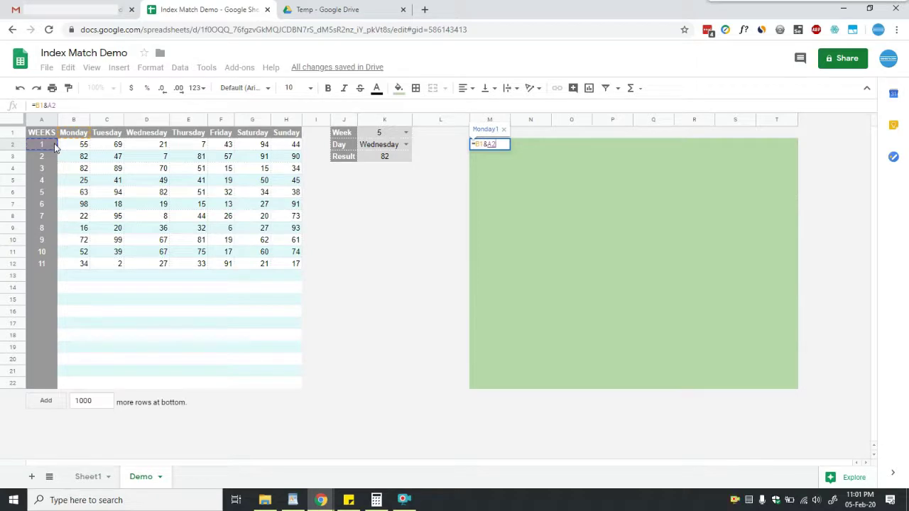
key("Return")
key("Up")
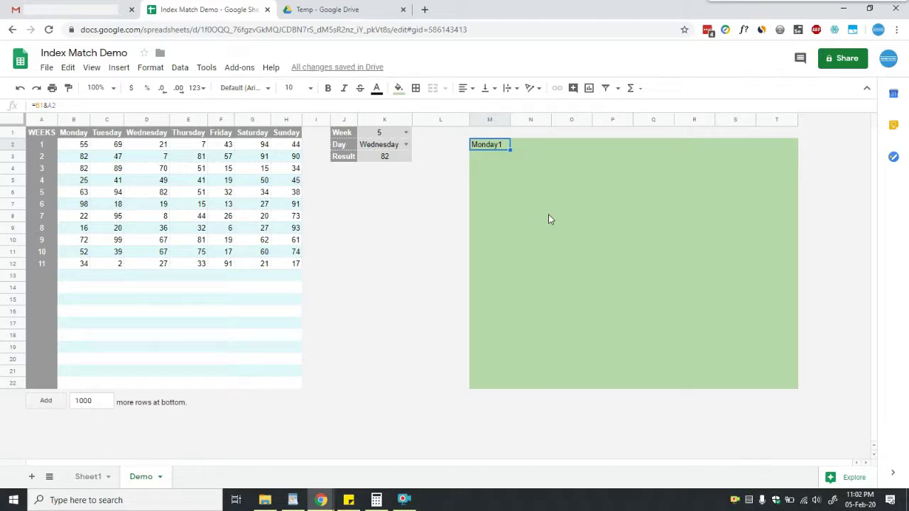
Step: Copy the formula from M2 into N2
key("ctrl+c")
key("Right")
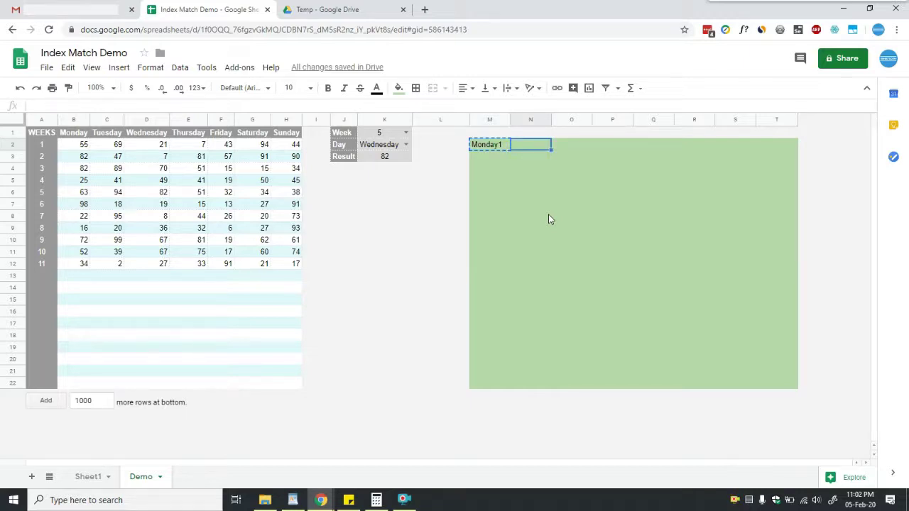
key("Left")
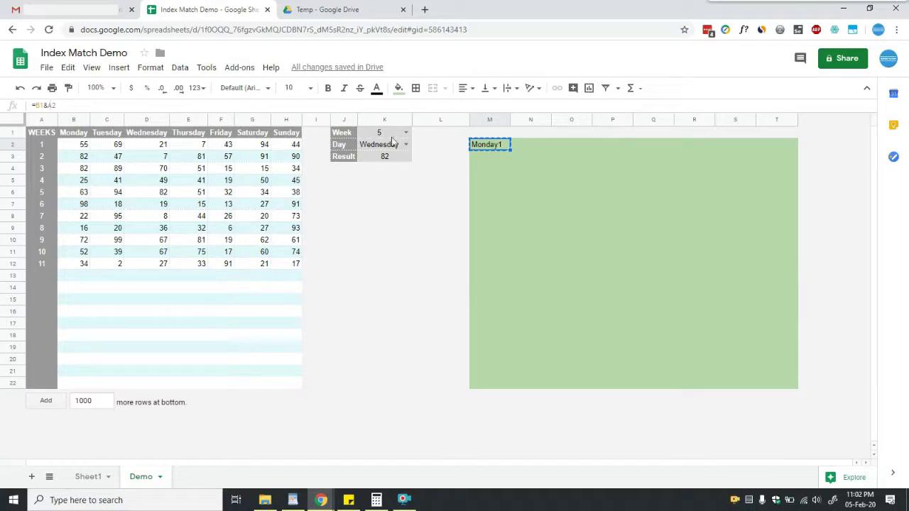
left_click(520, 143)
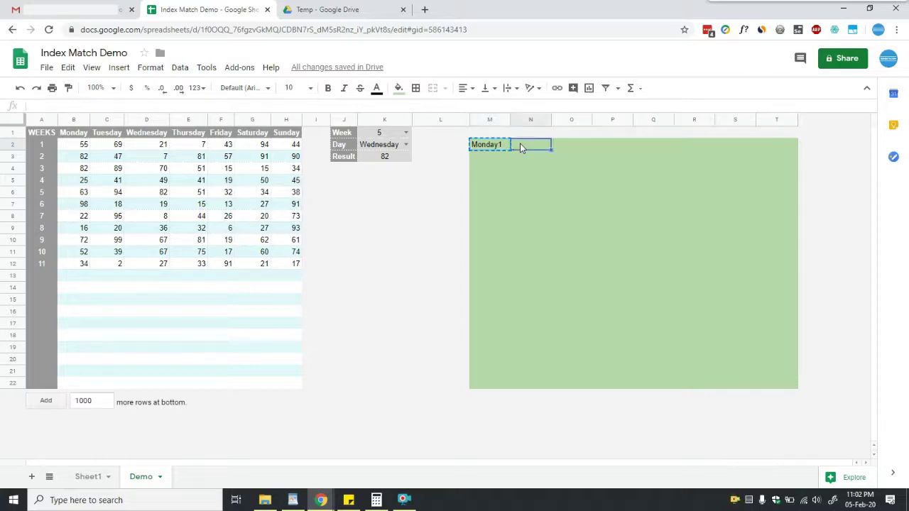
key("ctrl+v")
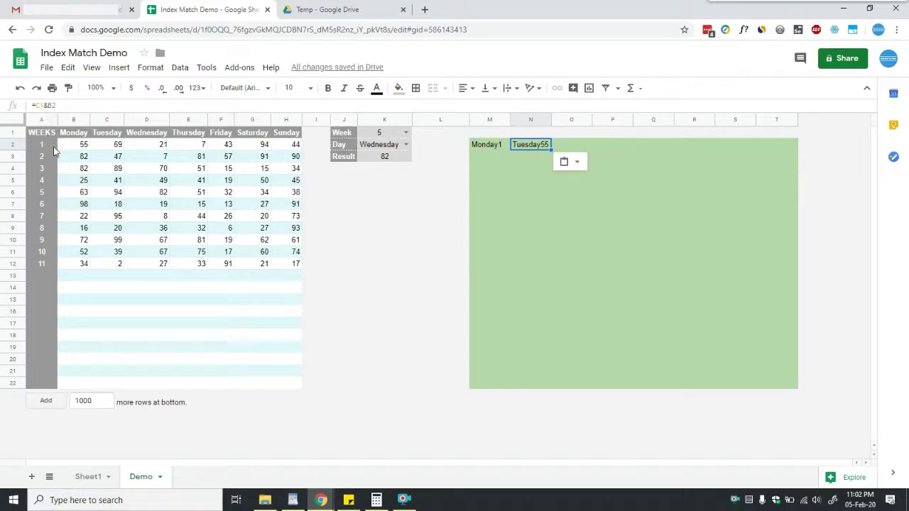
Step: Compare the Tuesday header, the week 1 label and the first data cells with the references used in N2
left_click(112, 135)
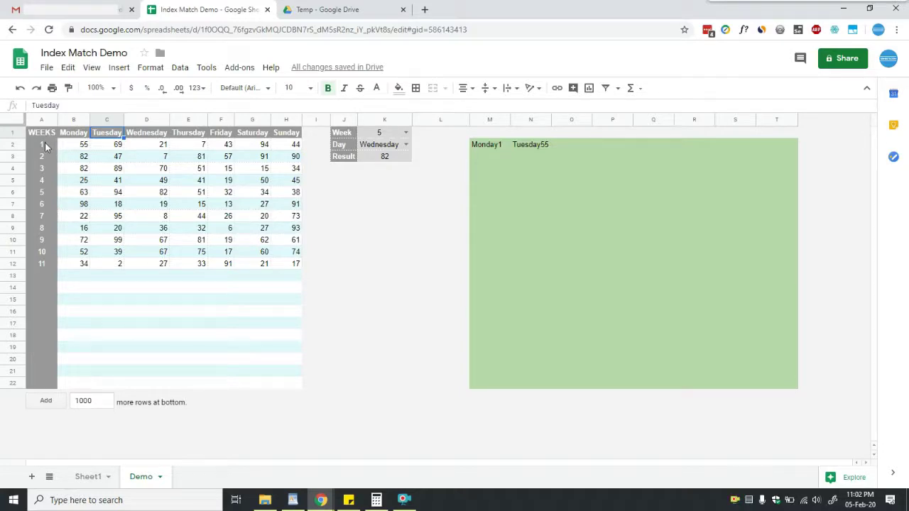
left_click(114, 146)
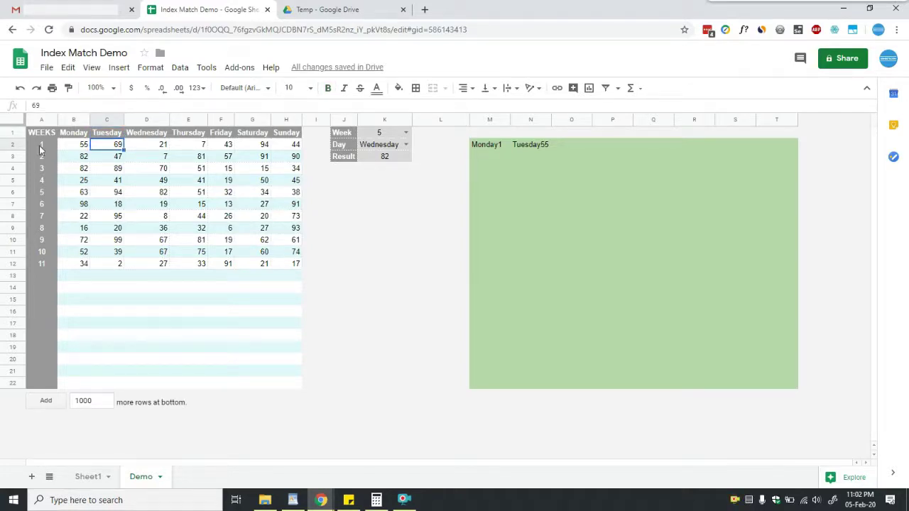
left_click(39, 149)
left_click(75, 150)
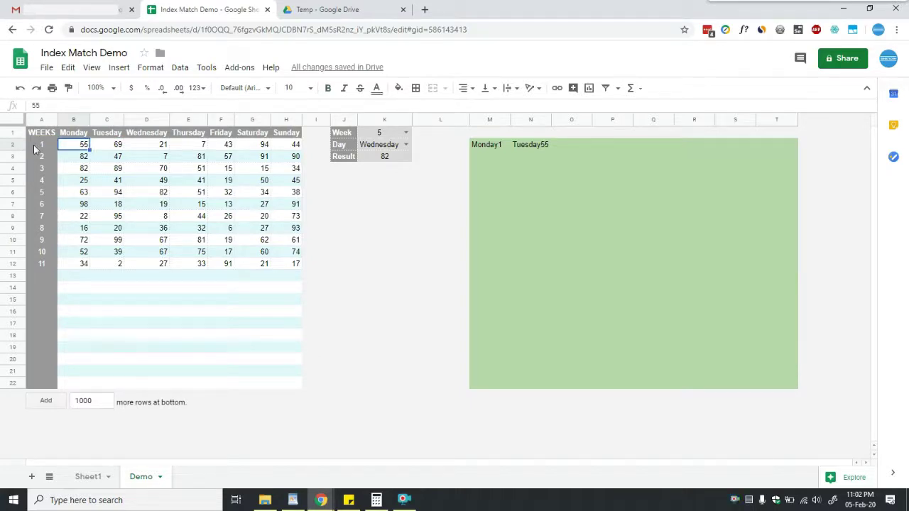
left_click(41, 149)
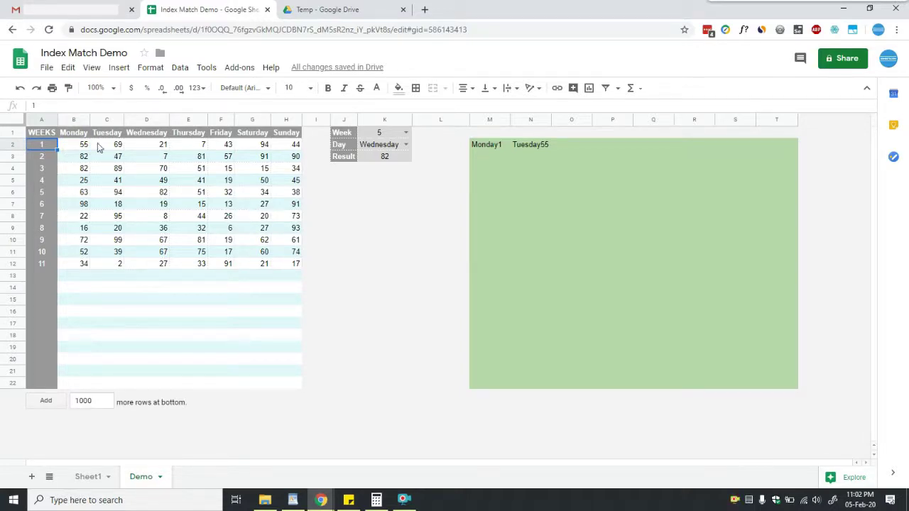
left_click(529, 151)
Step: Lock the week reference's column in M2 so the formula reads =B1&$A2
left_click(495, 151)
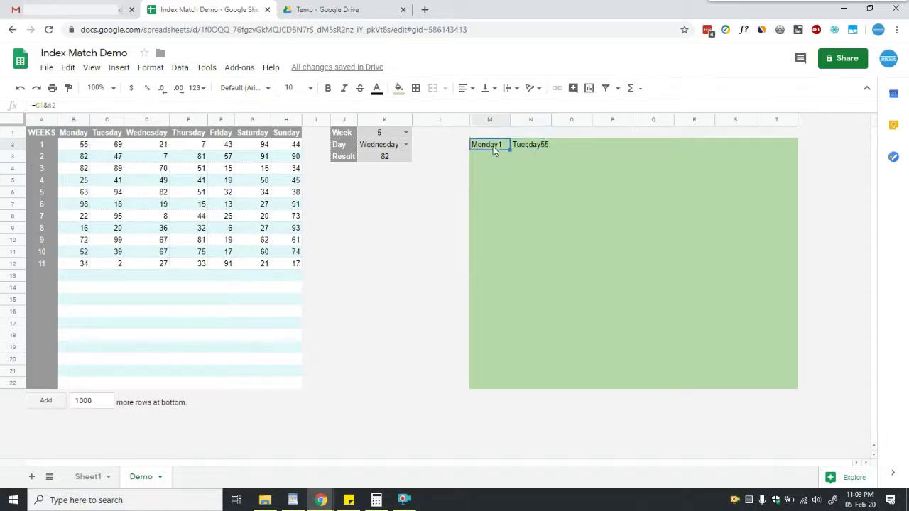
double_click(492, 146)
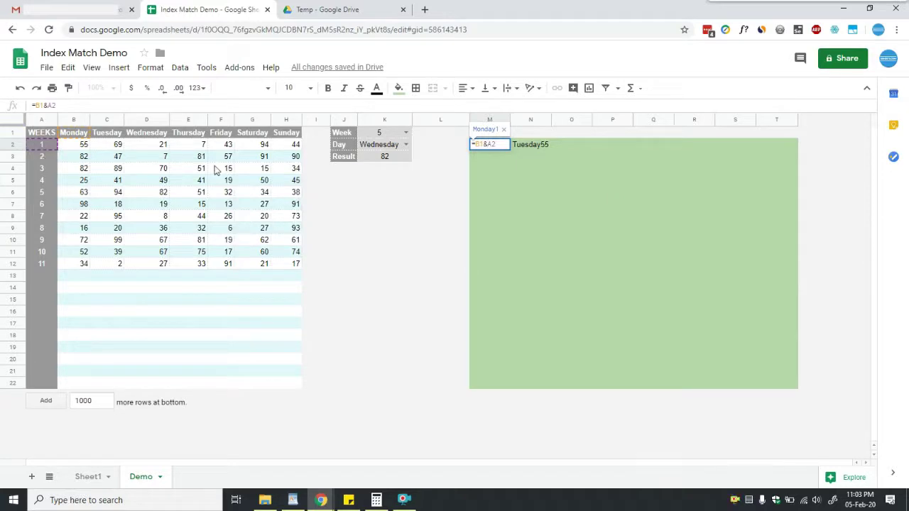
type("$")
key("Return")
key("Up")
Step: Copy the column-locked formula from M2 into N2 and O2
key("ctrl+c")
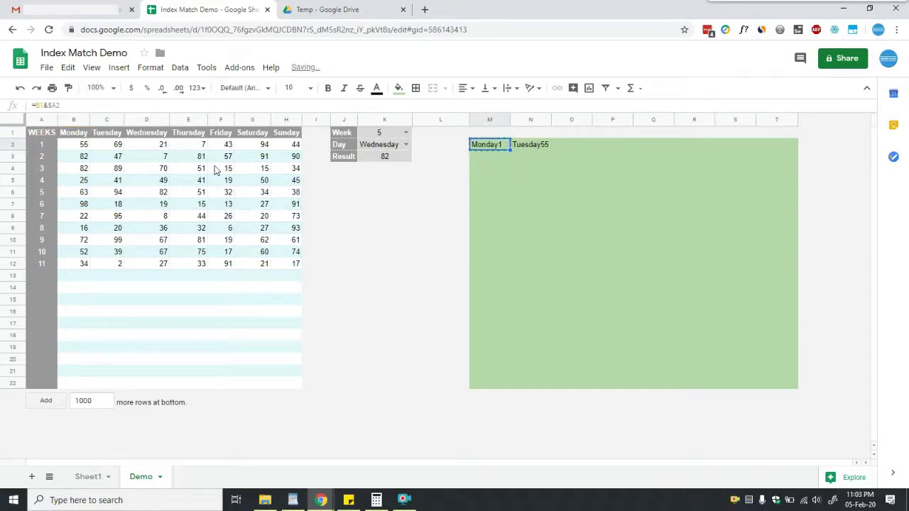
key("Right")
key("ctrl+v")
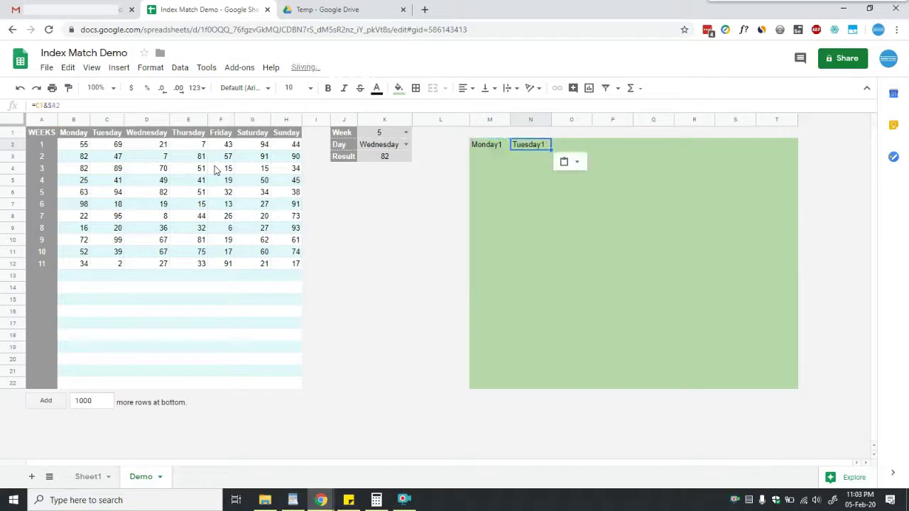
key("Right")
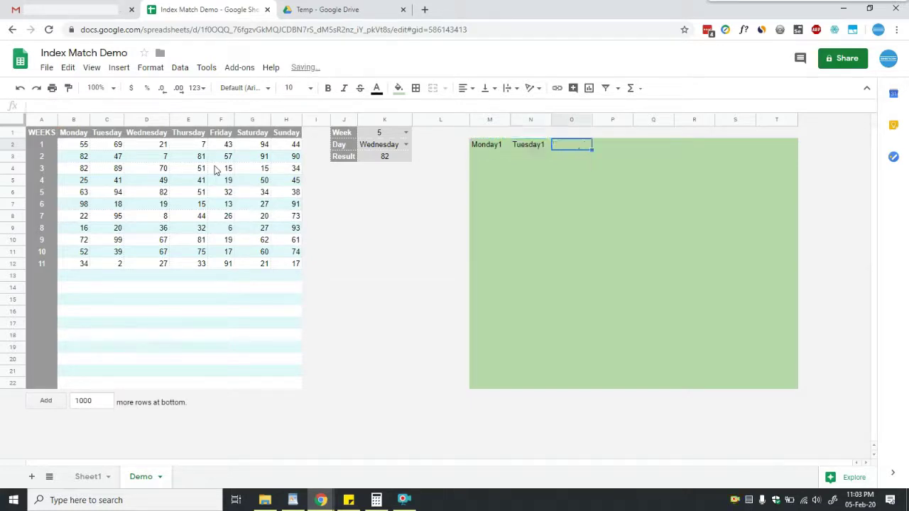
key("ctrl+v")
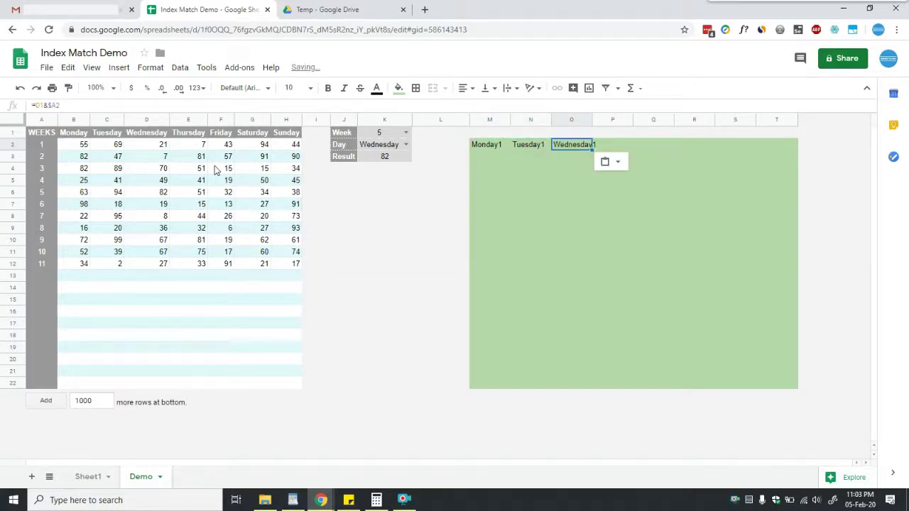
Step: Copy the column-locked formula from M2 down into M3
key("Down")
key("Left")
key("Left")
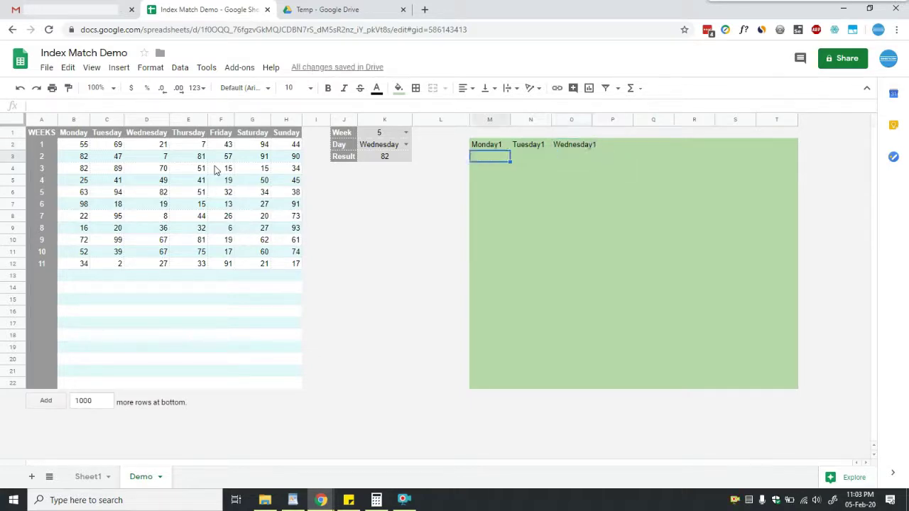
key("Up")
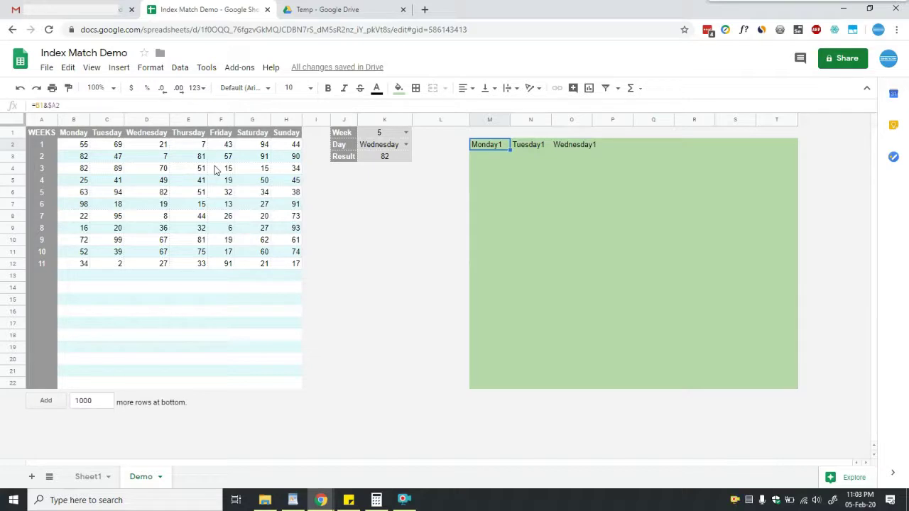
key("ctrl+c")
key("Down")
key("ctrl+v")
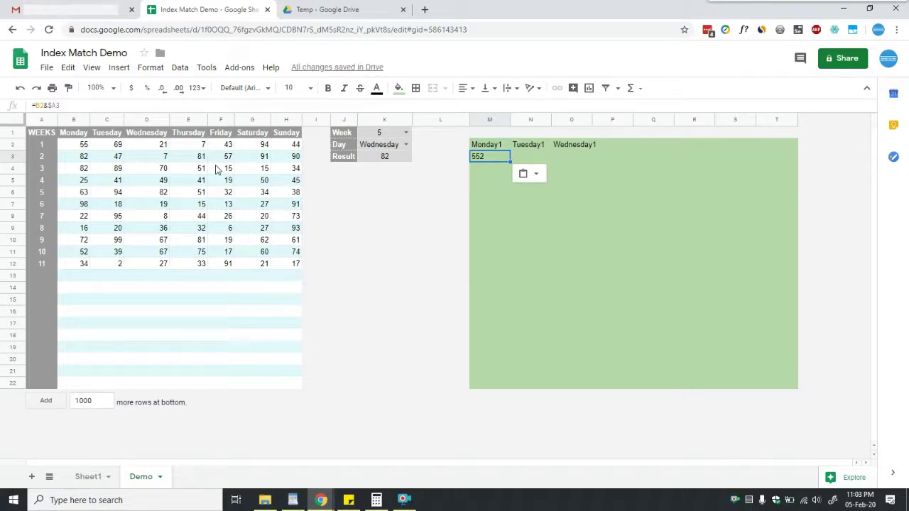
key("Up")
key("Down")
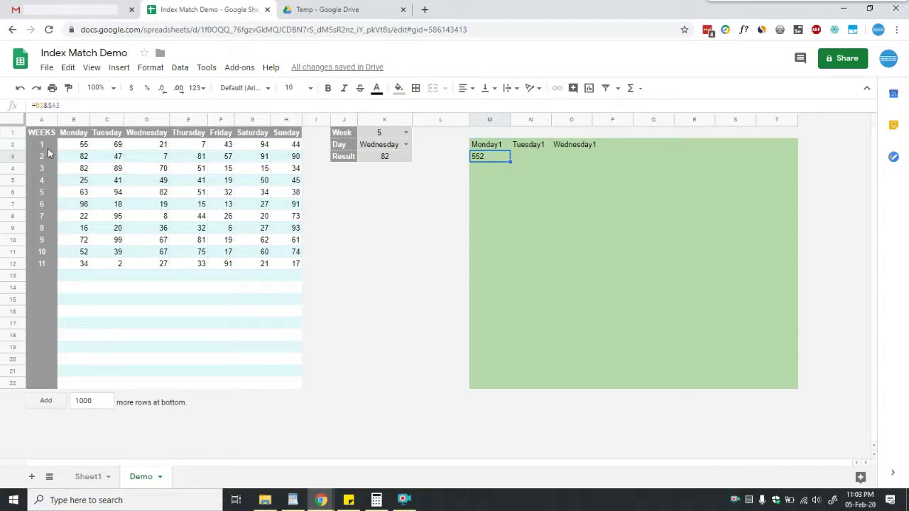
Step: Compare the first Monday data cells, the week 2 label and the Monday header with the references used in M3
left_click(78, 160)
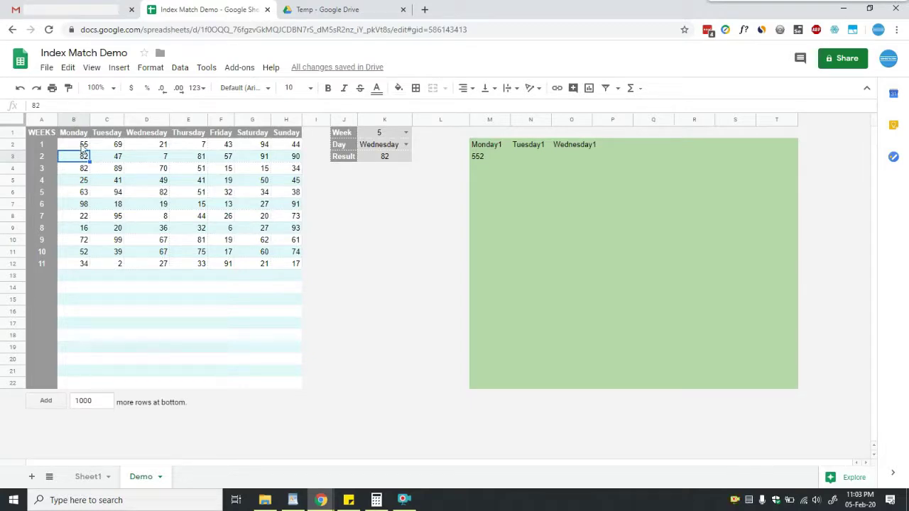
left_click(84, 144)
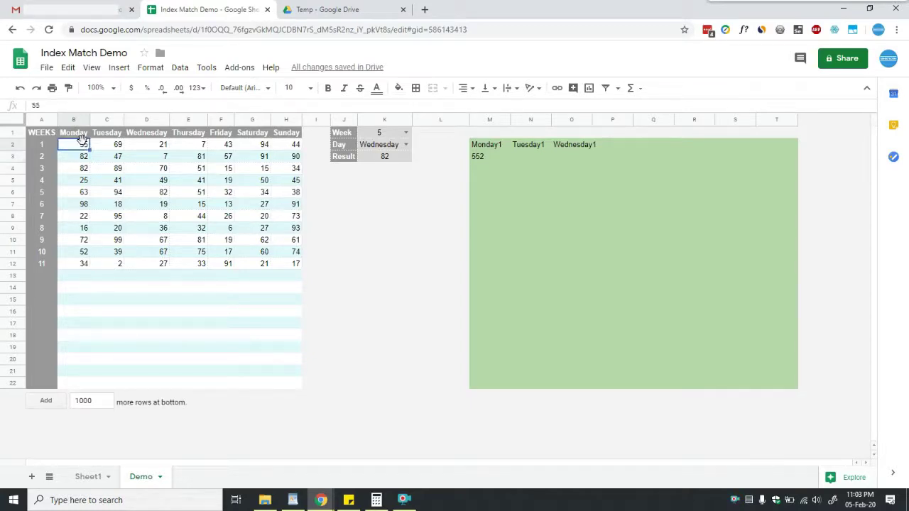
left_click(44, 158)
left_click(78, 147)
left_click(50, 156)
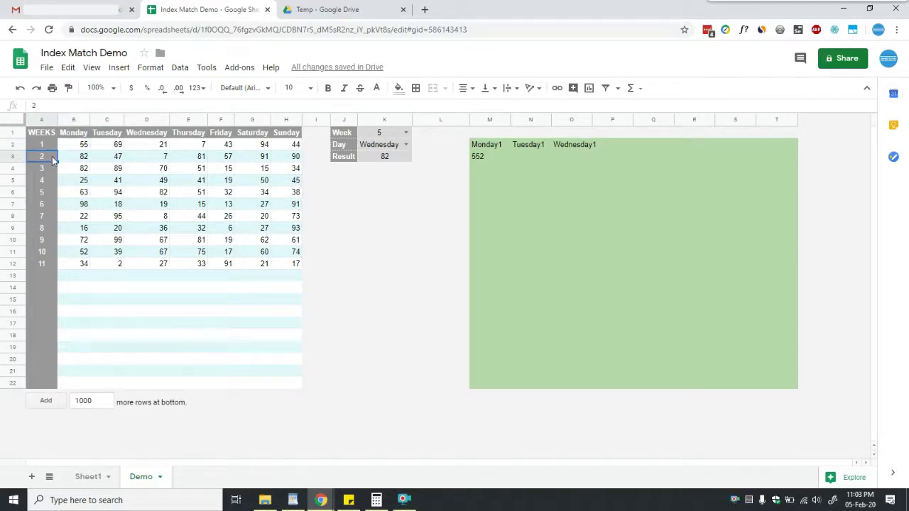
left_click(77, 147)
left_click(51, 162)
left_click(76, 149)
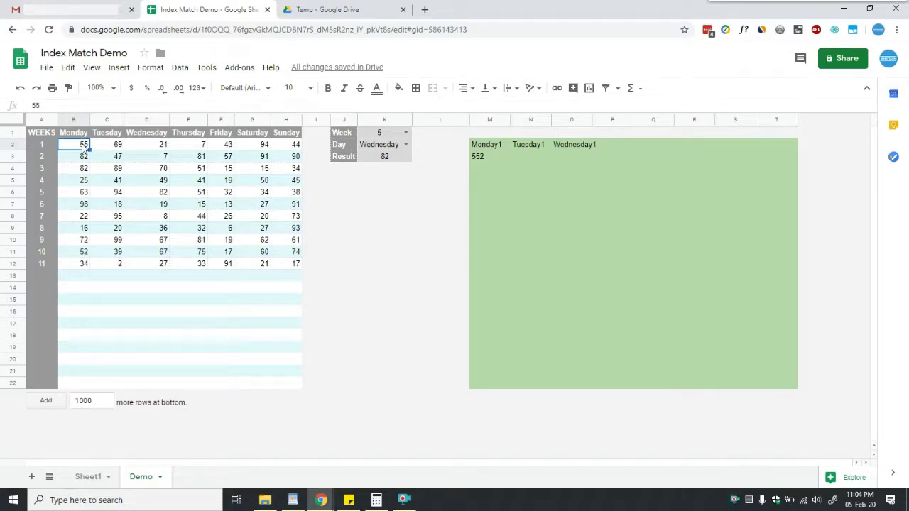
left_click(81, 135)
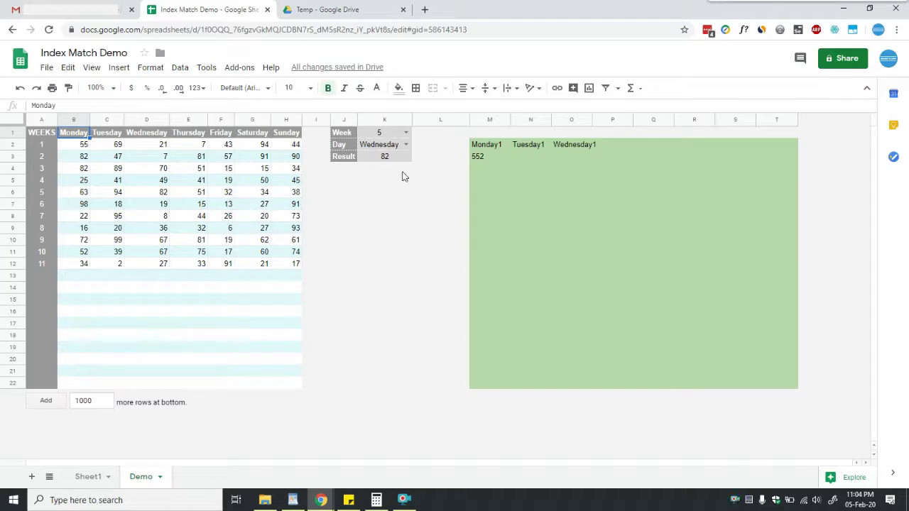
Step: Lock the header reference's row in M2 so the formula reads =B$1&$A2
left_click(490, 145)
double_click(489, 145)
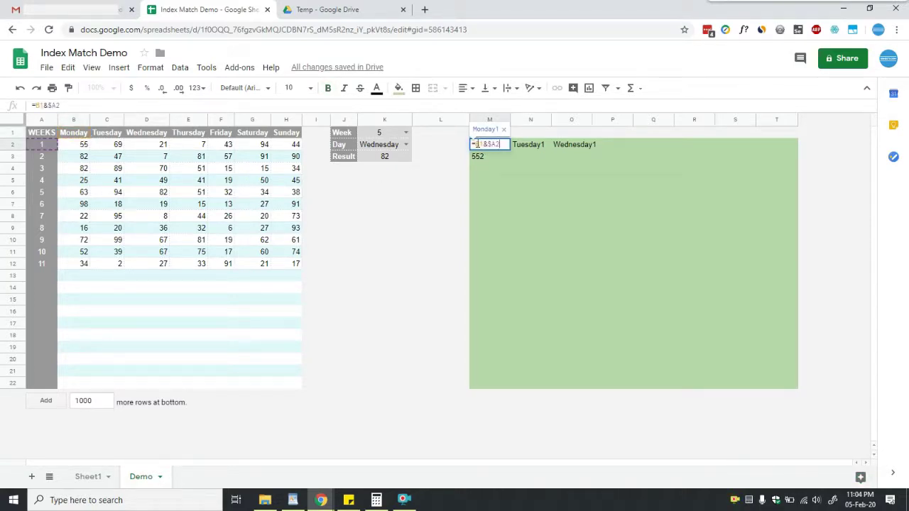
left_click(480, 144)
key("Return")
key("Up")
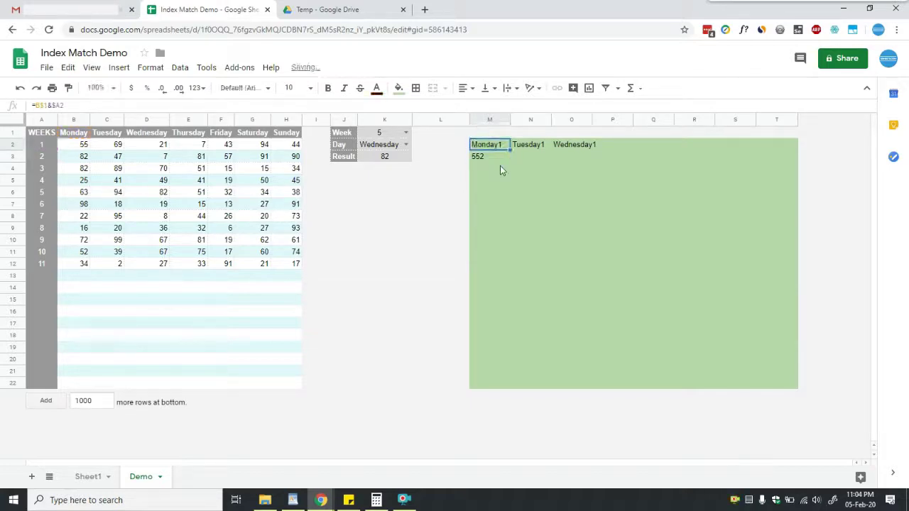
Step: Copy the formula with both references locked from M2 into M3, and compare the two cells
key("Down")
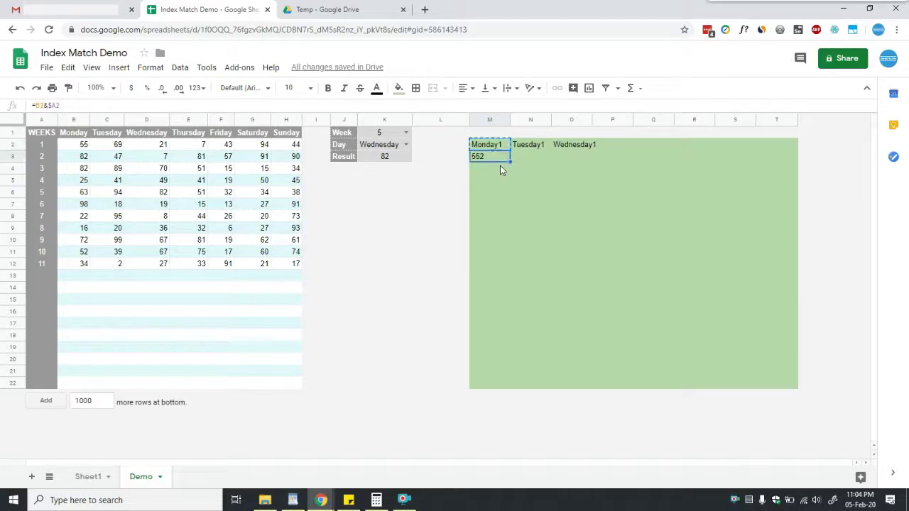
key("ctrl+v")
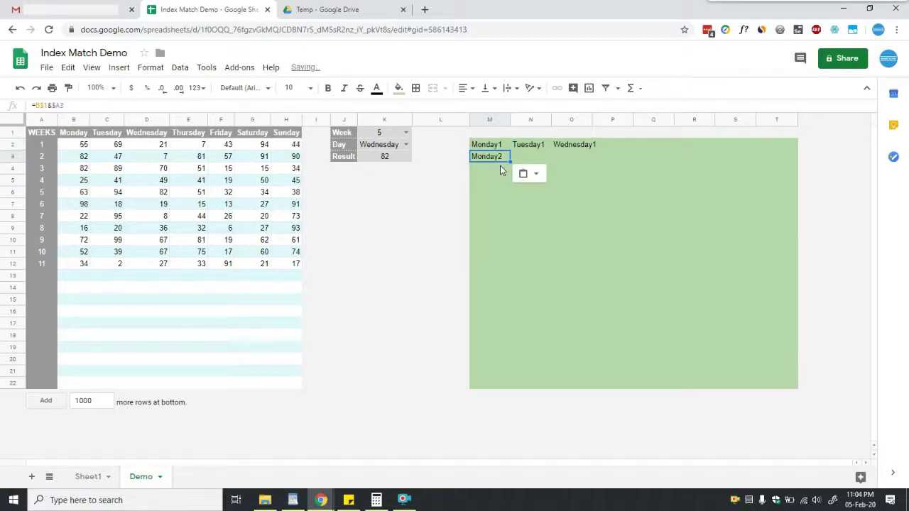
key("Down")
key("Up")
key("Up")
key("Down")
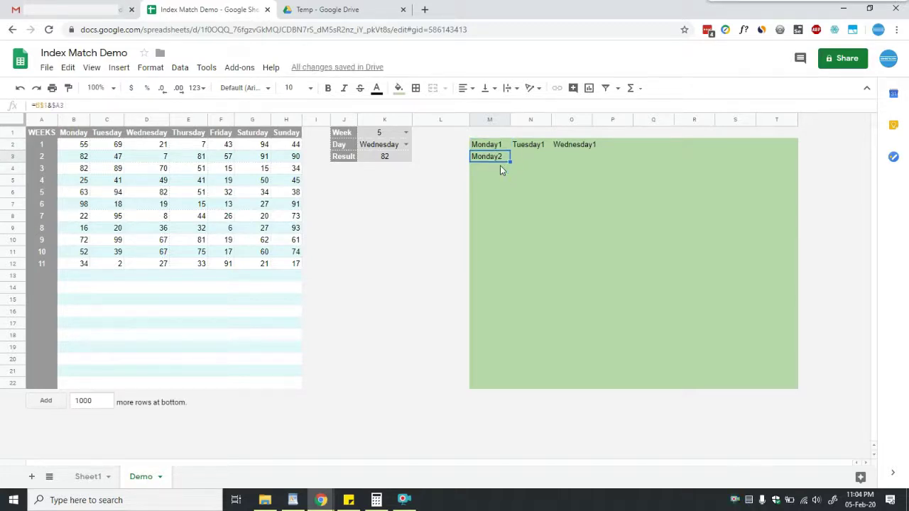
Step: Check the week 2 Monday data cell against its counterpart M3 in the green test area
key("Left")
key("Left")
key("Left")
key("Left")
key("Left")
key("Left")
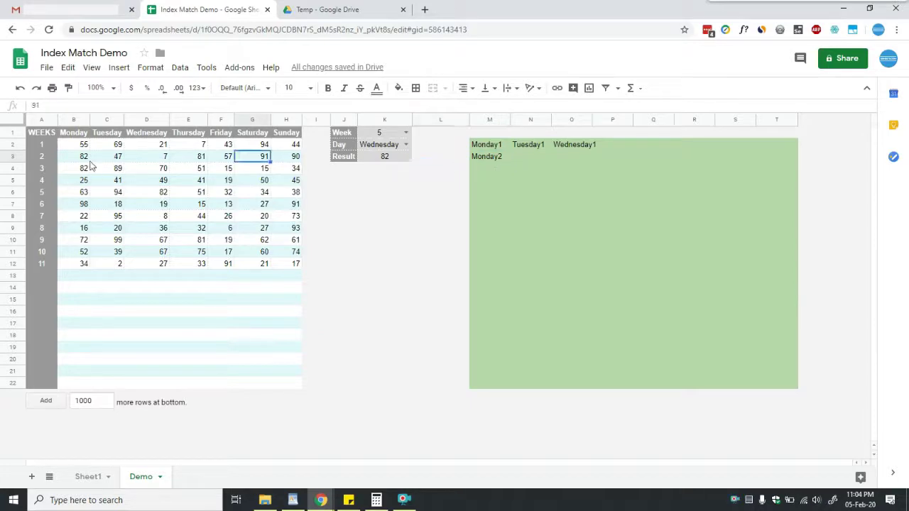
left_click(84, 157)
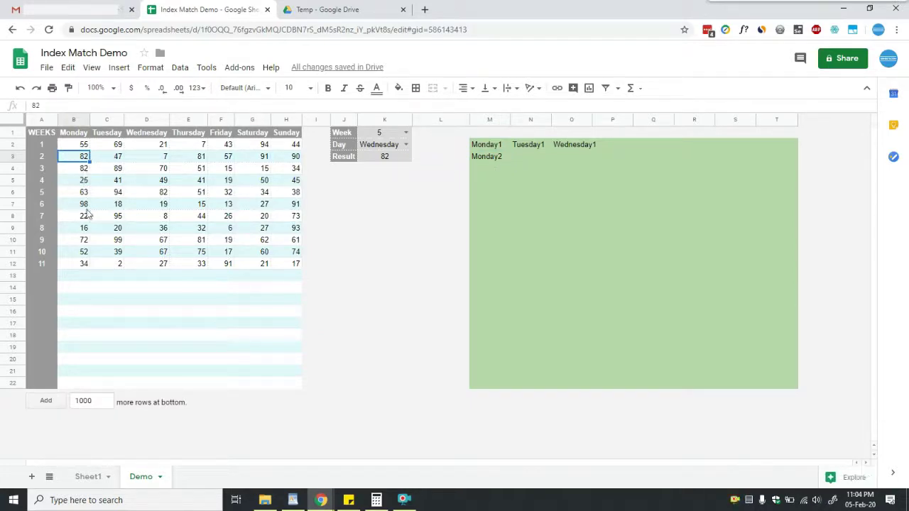
Step: Copy the M2 formula across the green area M2:T22 and delete the surplus column T
left_click(500, 150)
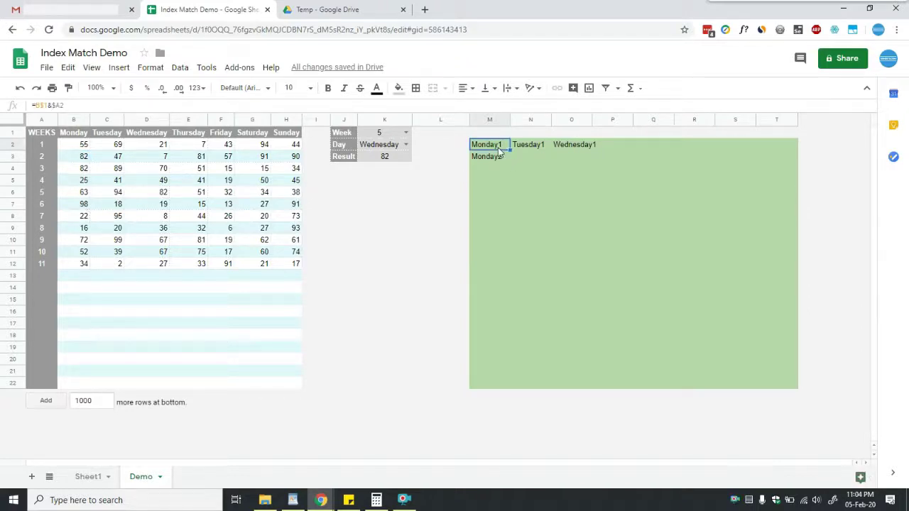
key("ctrl+c")
left_click_drag(499, 150, 795, 386)
key("ctrl+v")
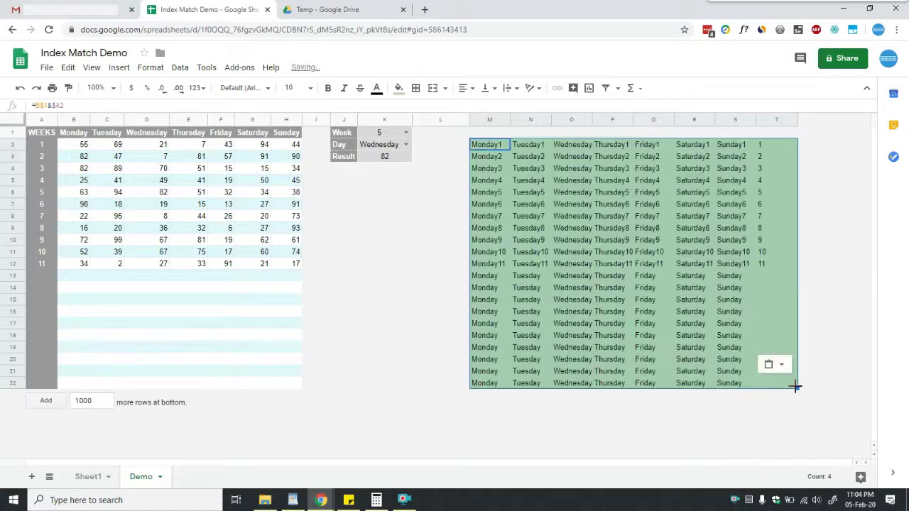
left_click(690, 264)
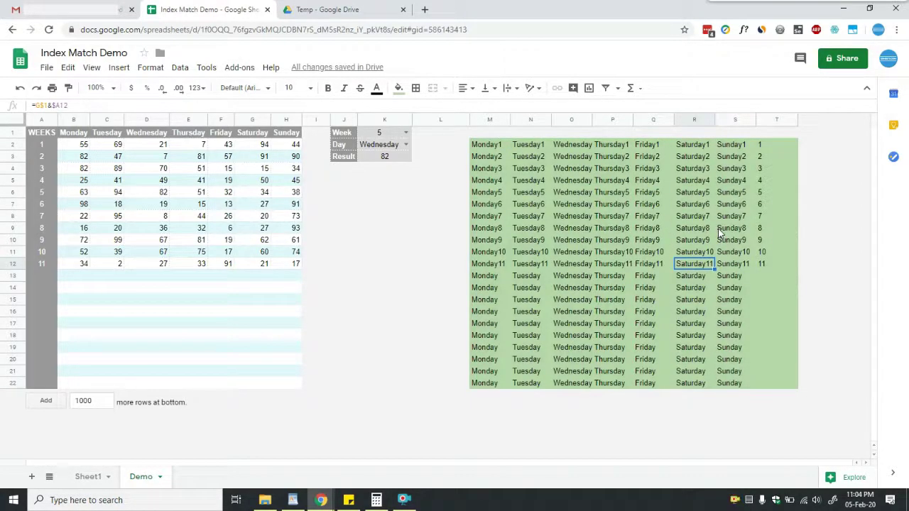
right_click(767, 119)
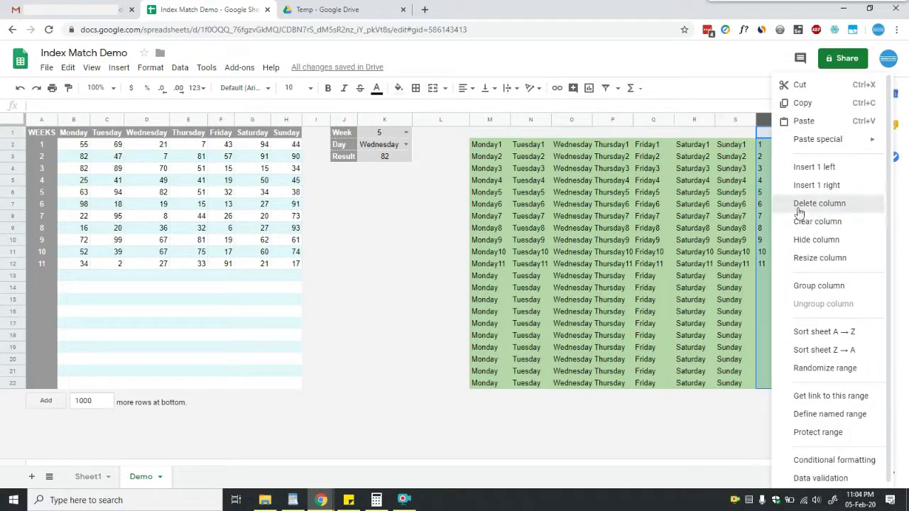
left_click(813, 203)
Step: Extend the M2 formula to compare with the selected day and week, so it reads =B$1&$A2=K2&K1
left_click(500, 150)
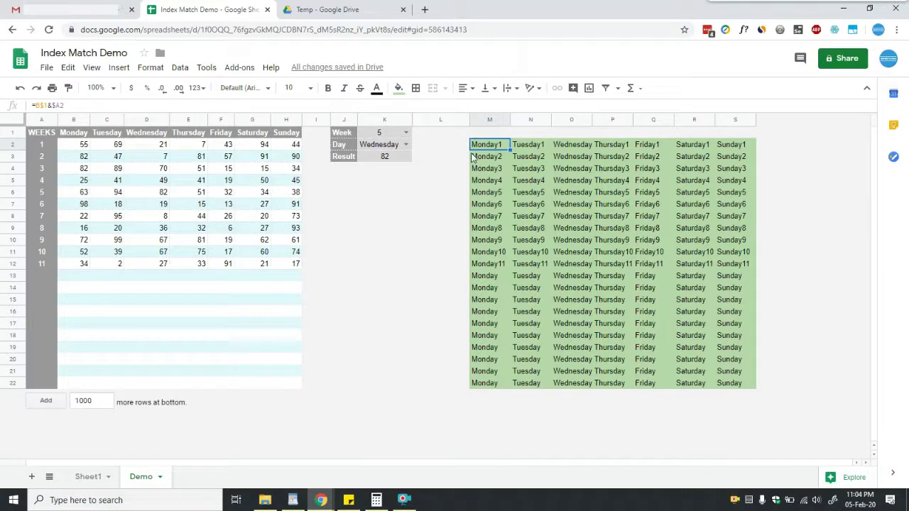
key("F2")
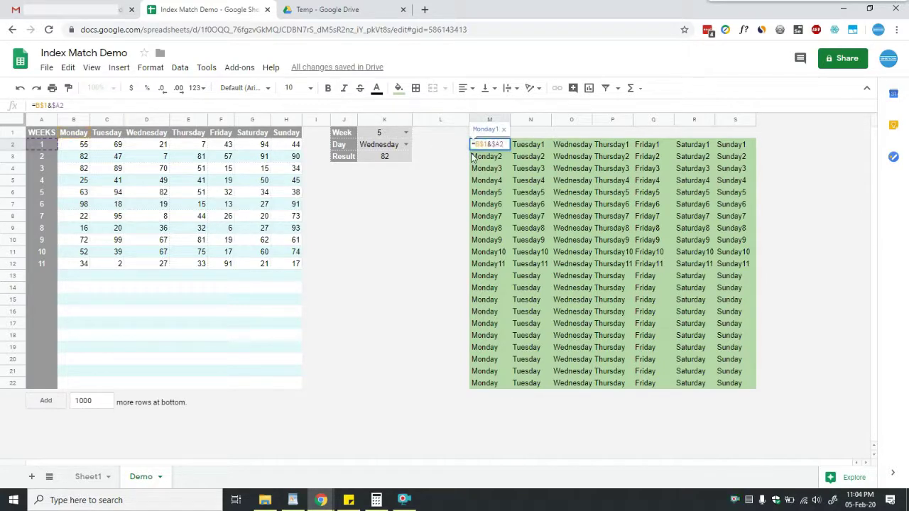
type("=")
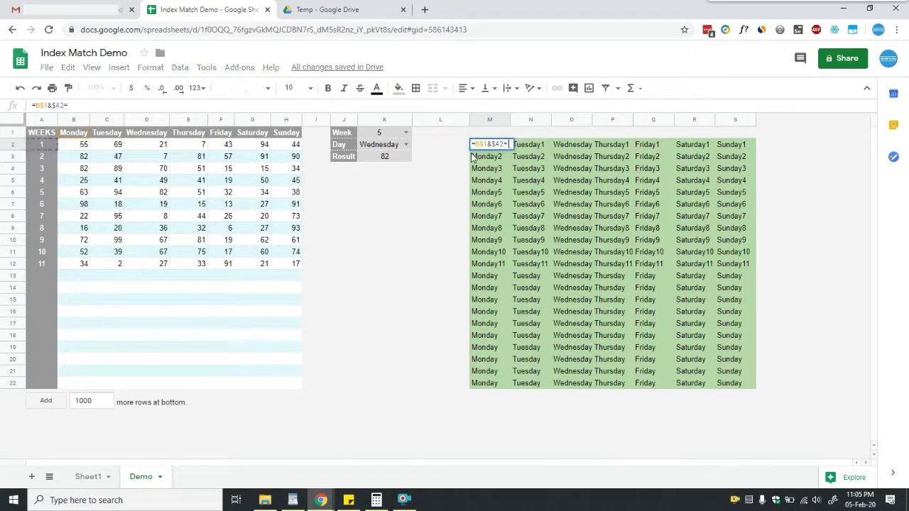
left_click(387, 145)
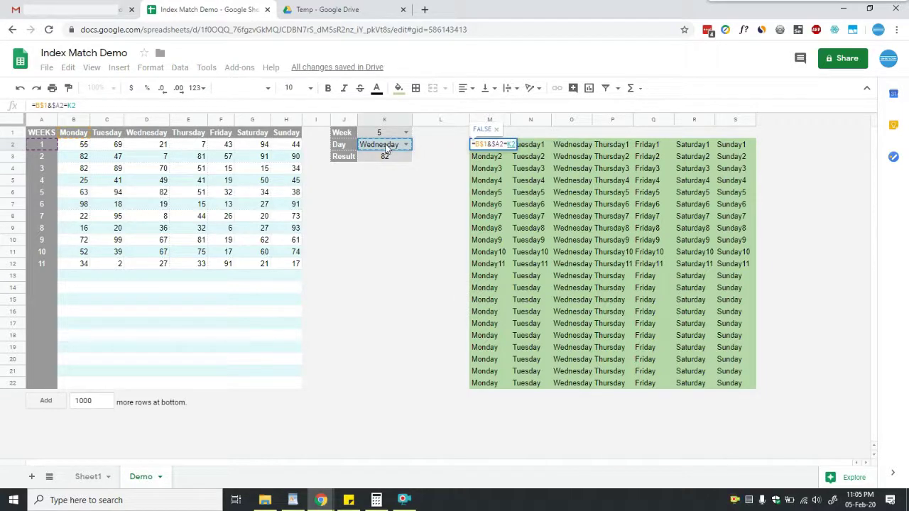
type("&")
left_click(383, 133)
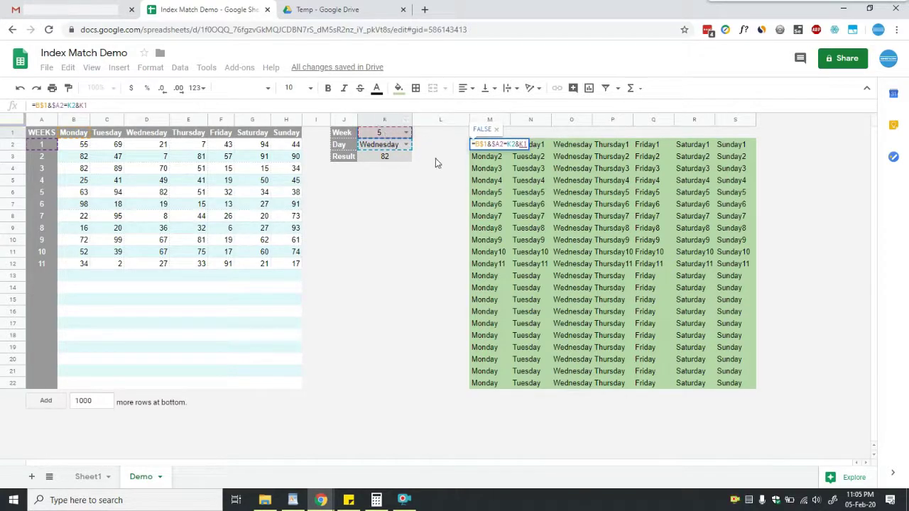
key("ctrl+Return")
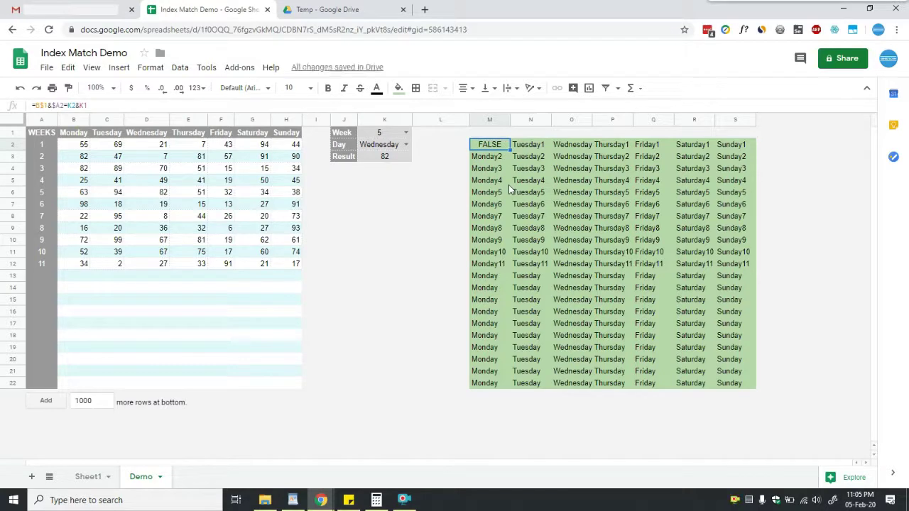
Step: Copy the M2 comparison formula across the green area M2:S22, widening column O to fit the Wednesday entries
key("ctrl+c")
key("ctrl+shift+Down")
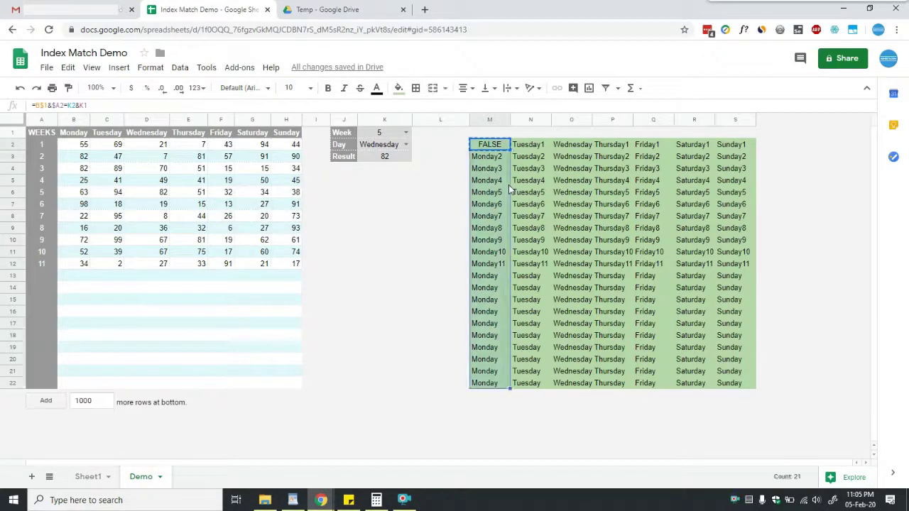
key("ctrl+shift+Right")
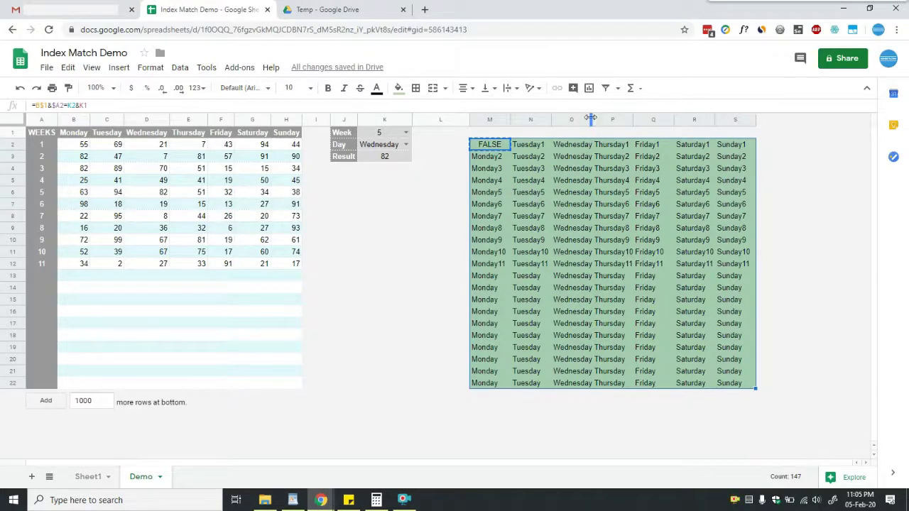
left_click_drag(593, 118, 616, 118)
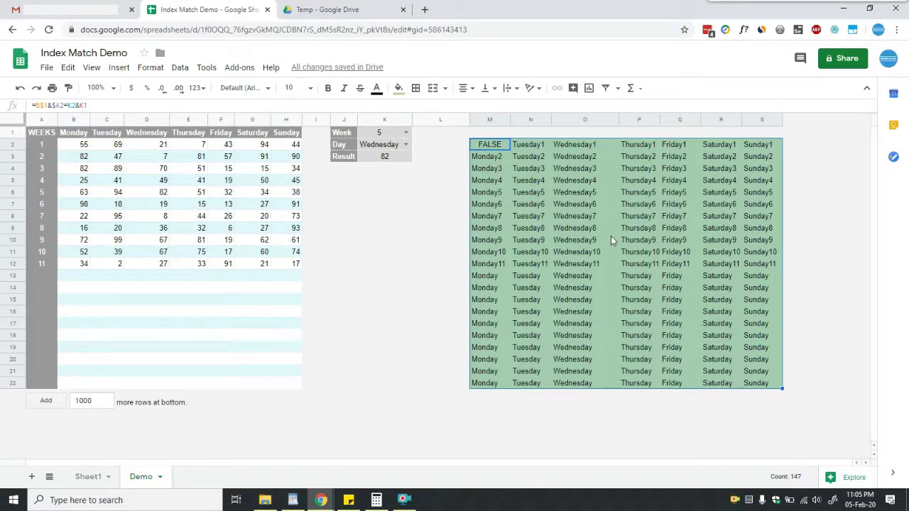
key("ctrl+v")
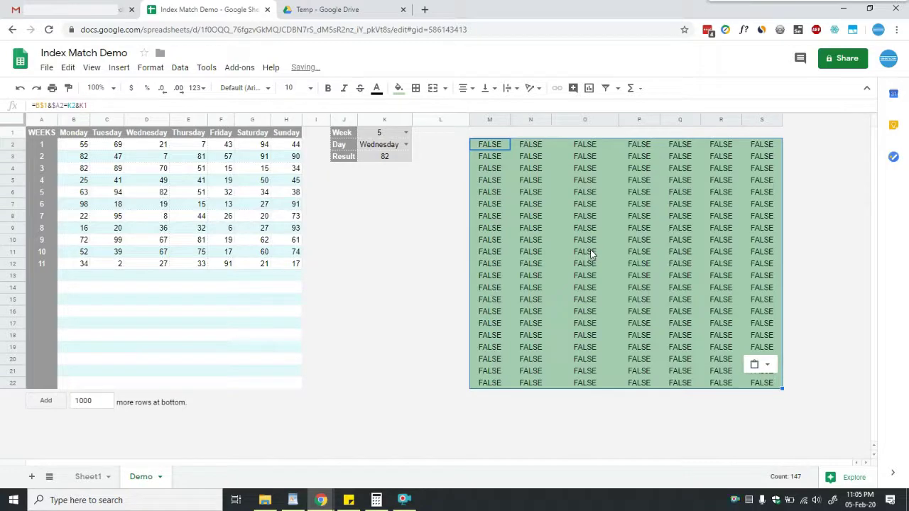
Step: Examine how the K2&K1 references shift between M2 and other test cells such as P8, O5 and N3
left_click(636, 218)
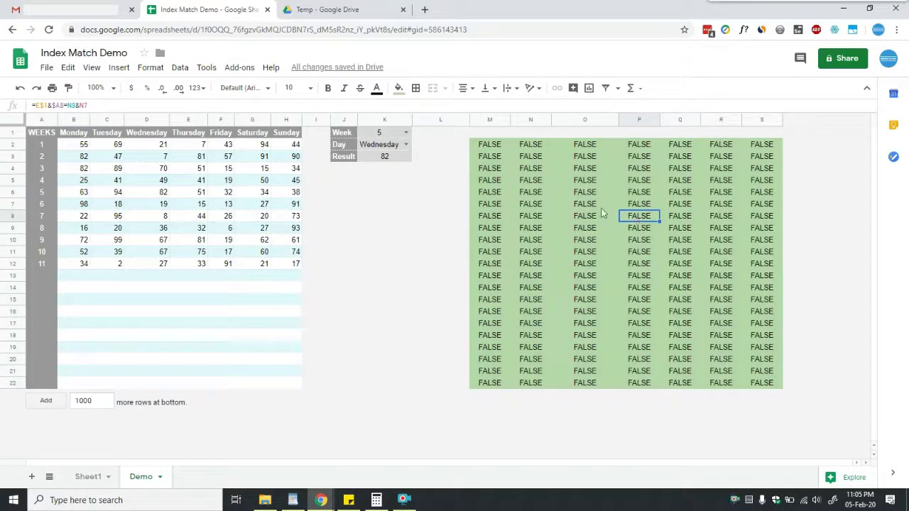
left_click(482, 147)
left_click(566, 182)
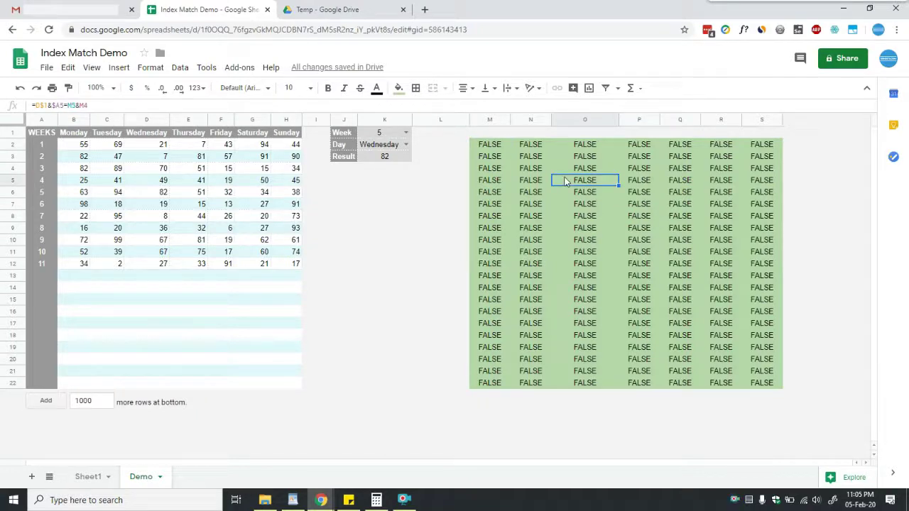
double_click(485, 145)
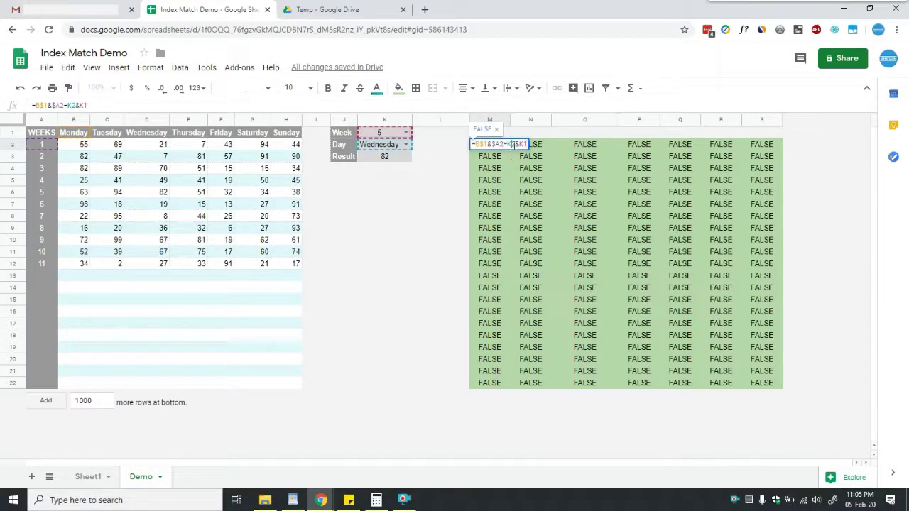
left_click_drag(507, 144, 527, 145)
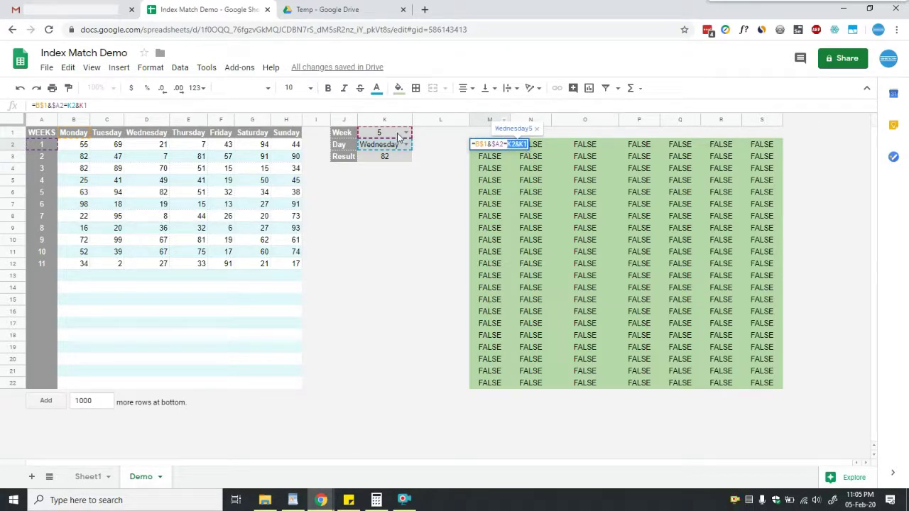
key("Escape")
key("Right")
key("Down")
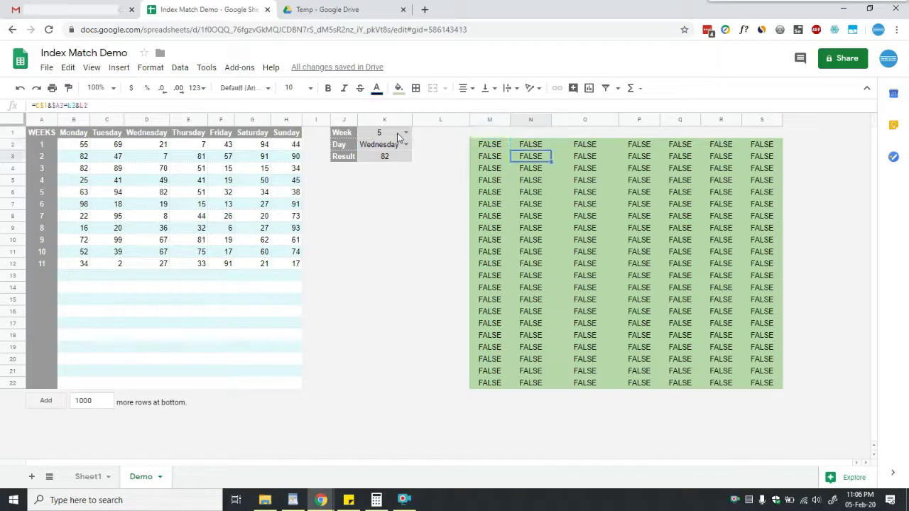
key("Left")
key("Up")
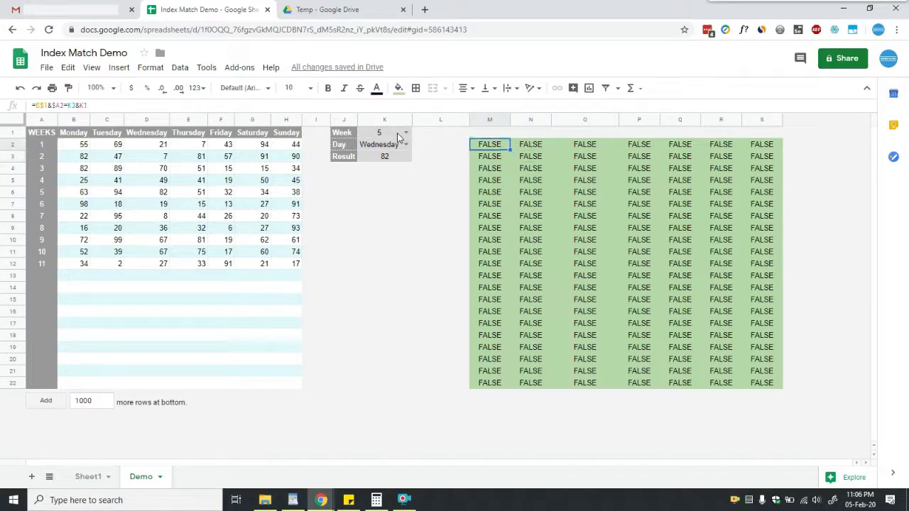
key("Right")
key("Left")
Step: Lock the day and week selector references in M2 so the formula reads =B$1&$A2=$K$2&$K$1
key("F2")
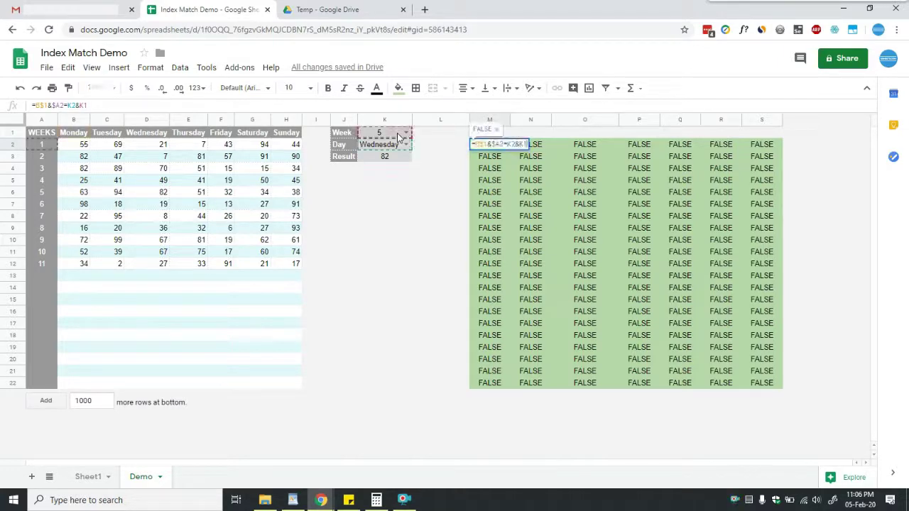
key("Left")
key("Left")
key("Left")
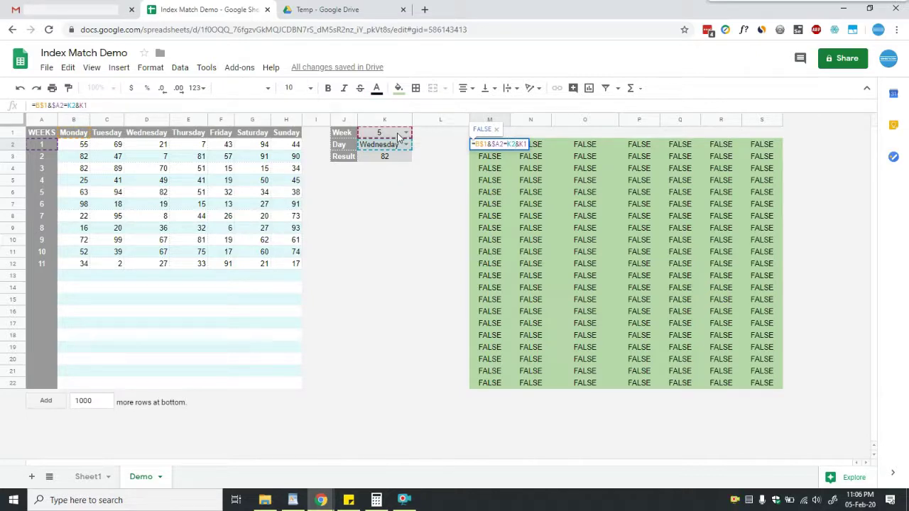
type("$K$2&$")
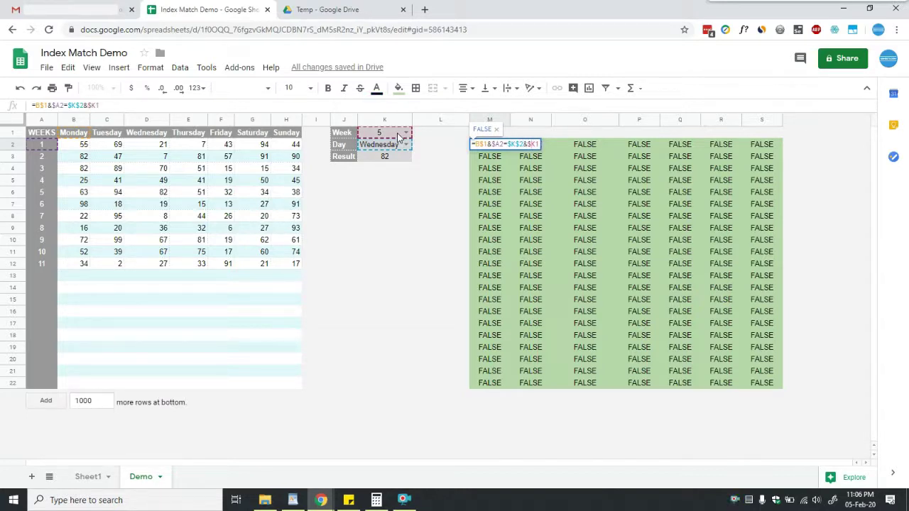
type("0")
key("BackSpace")
type("$")
key("Return")
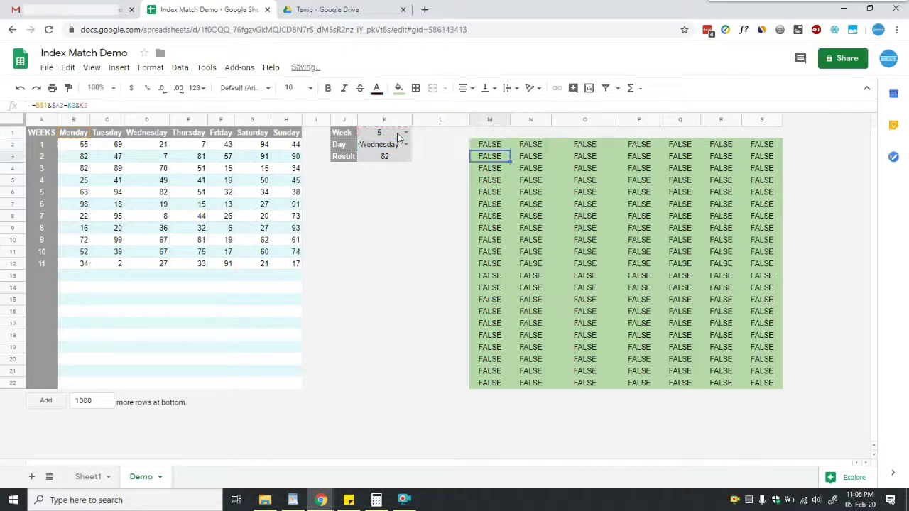
Step: Copy the fully locked M2 formula across M2:S22 and check the formula in O6
key("Up")
key("ctrl+c")
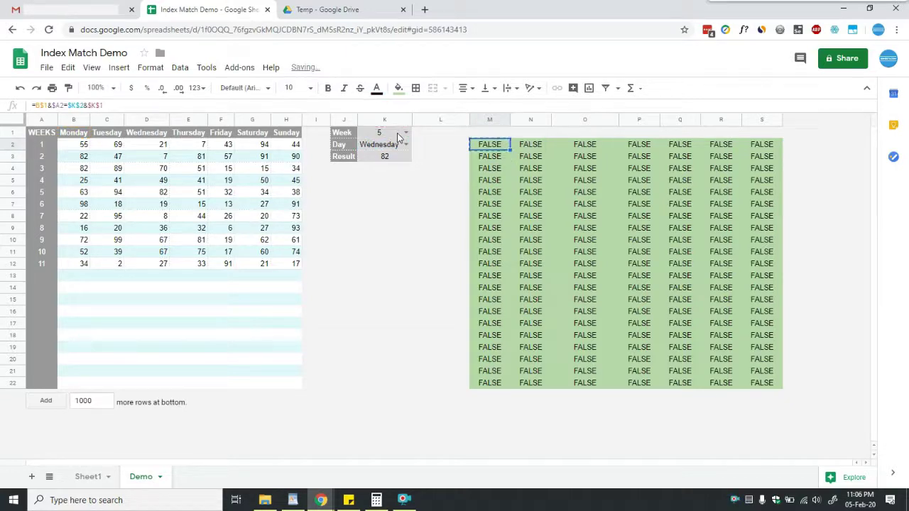
key("ctrl+shift+Down")
key("ctrl+shift+Right")
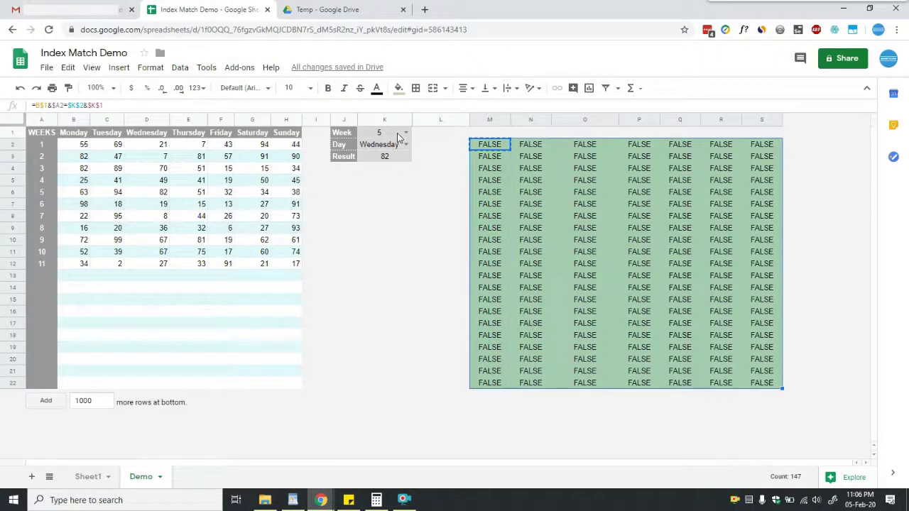
key("ctrl+v")
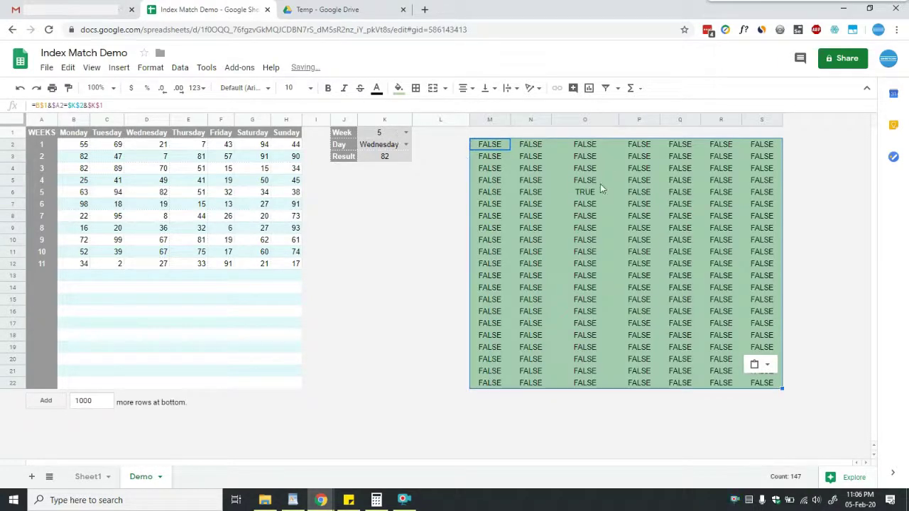
left_click(593, 191)
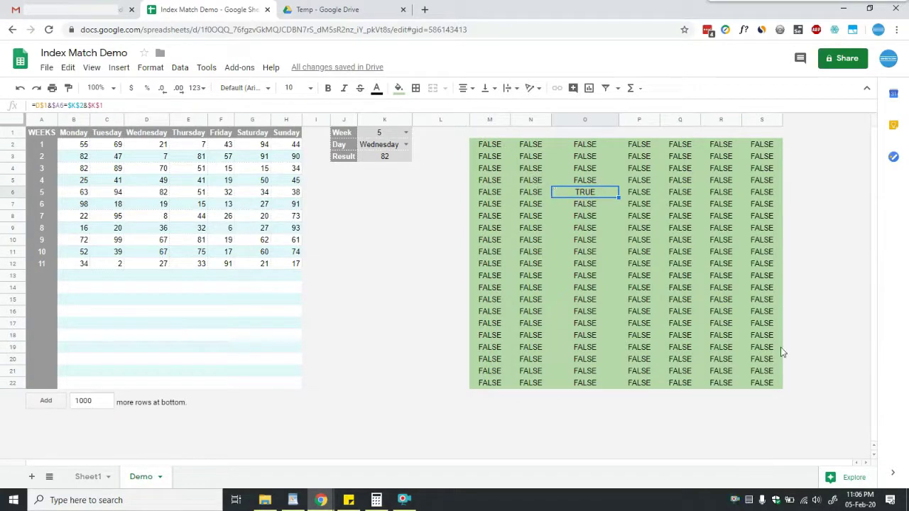
Step: Copy the complete formula text from M2 and select B2, the first Monday data cell
left_click(497, 147)
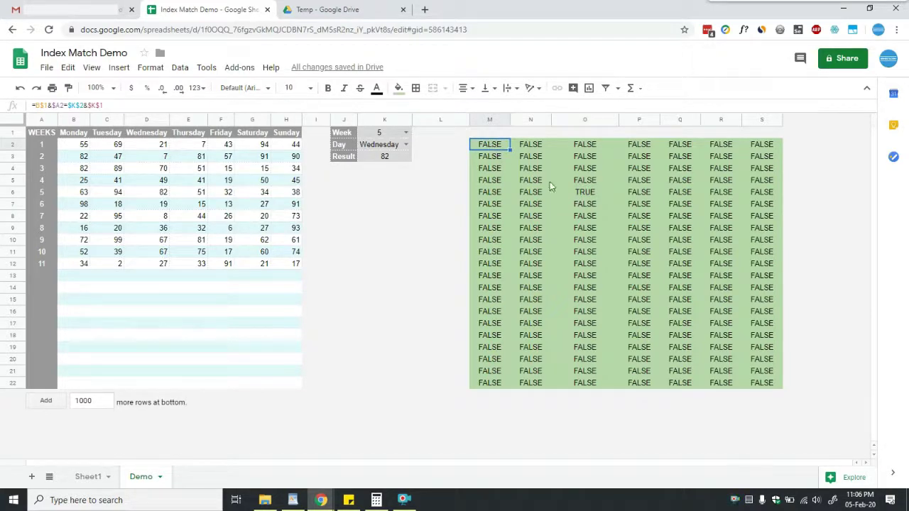
double_click(490, 148)
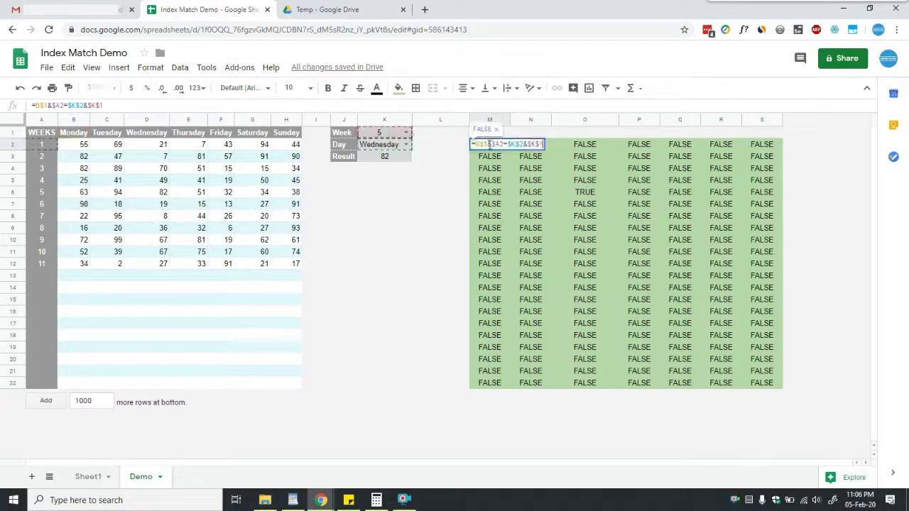
key("ctrl+a")
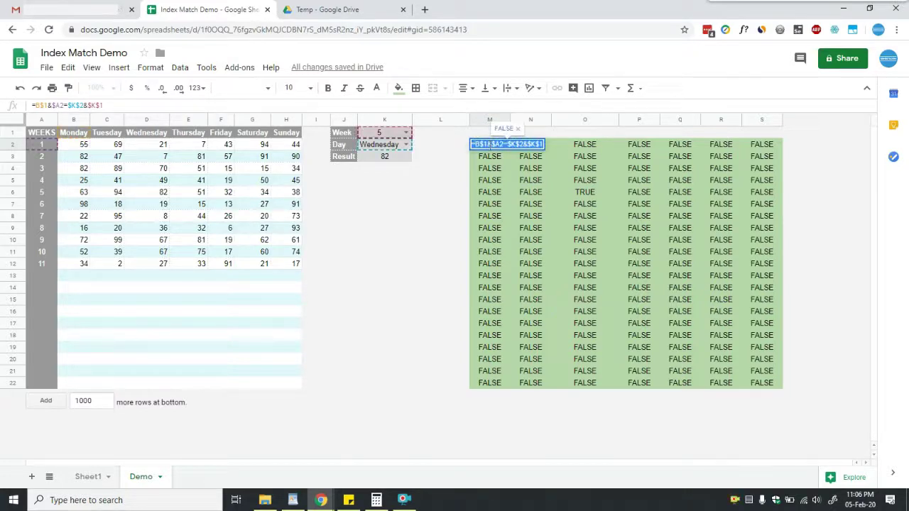
key("Escape")
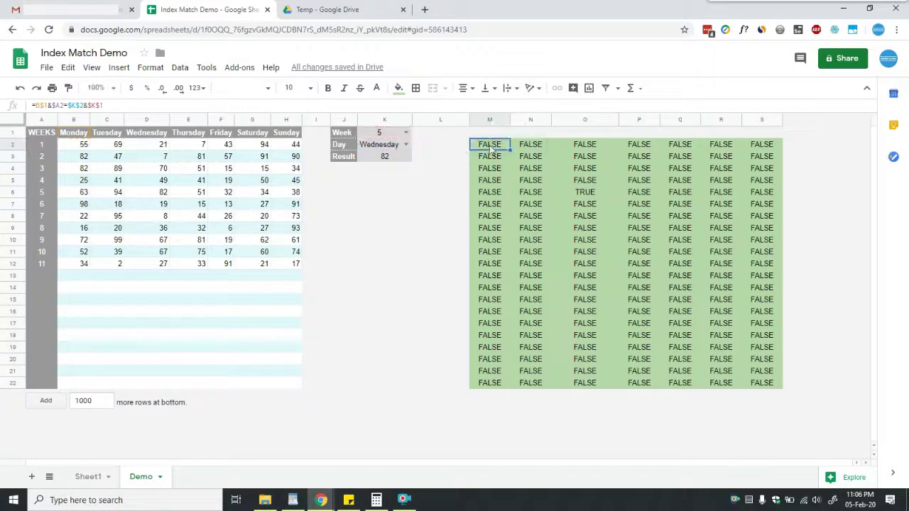
left_click(87, 146)
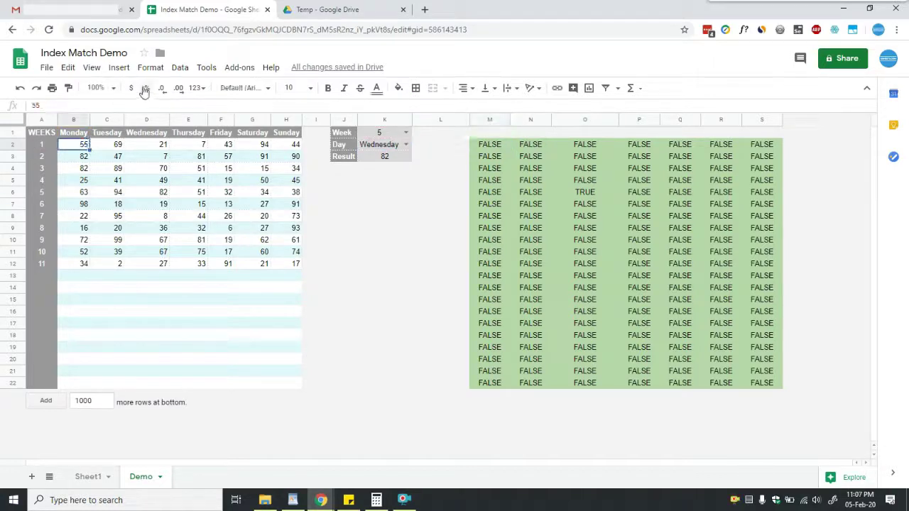
Step: Start a new conditional format rule and set its range to the weekly data cells B2:H22
left_click(149, 68)
left_click(227, 337)
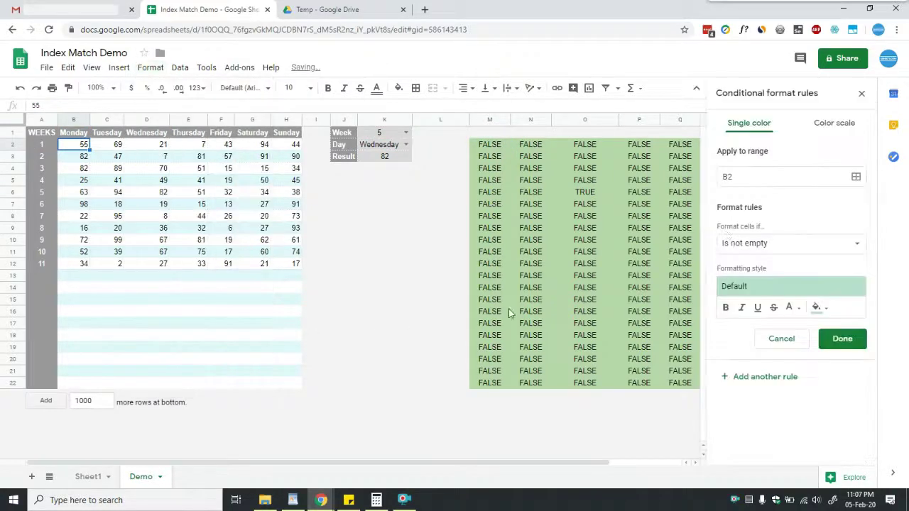
left_click(750, 179)
key("BackSpace")
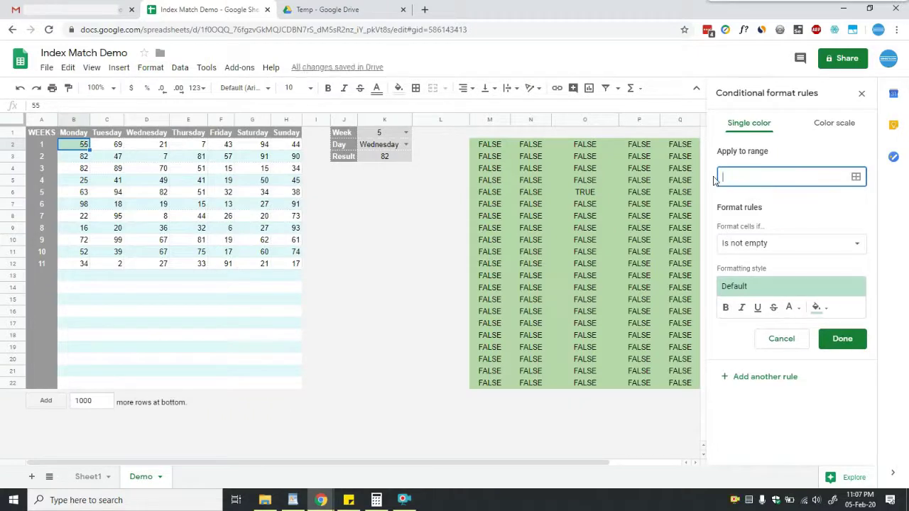
left_click_drag(85, 146, 291, 390)
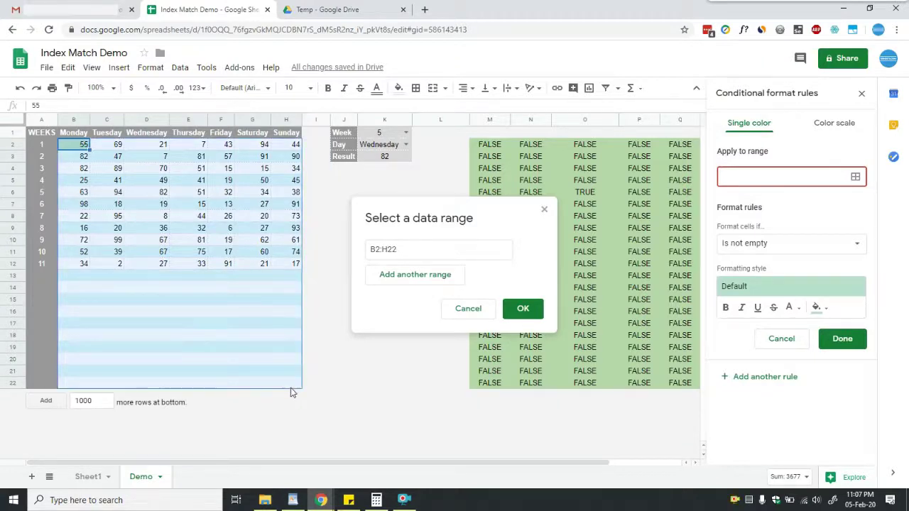
left_click(516, 310)
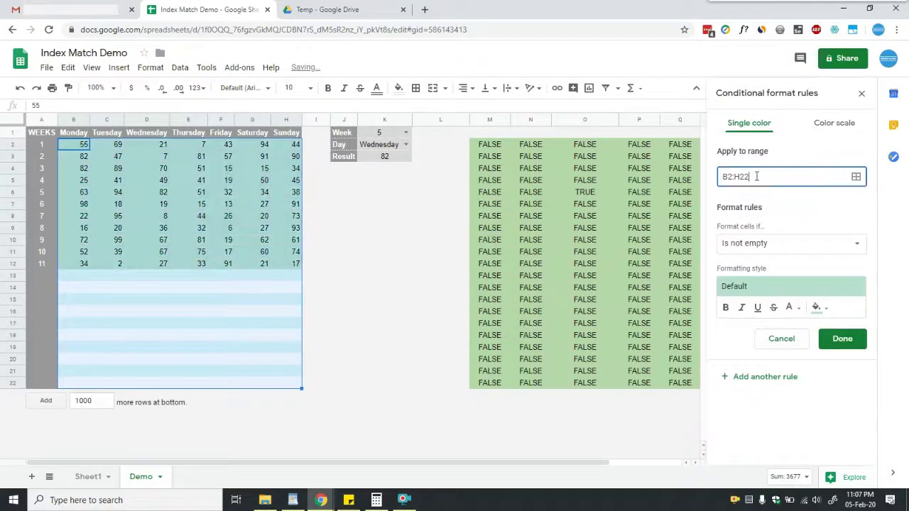
Step: Make the rule's condition a custom formula and paste in the copied =B$1&$A2=$K$2&$K$1
left_click(754, 250)
scroll(753, 398, "down", 3)
left_click(767, 466)
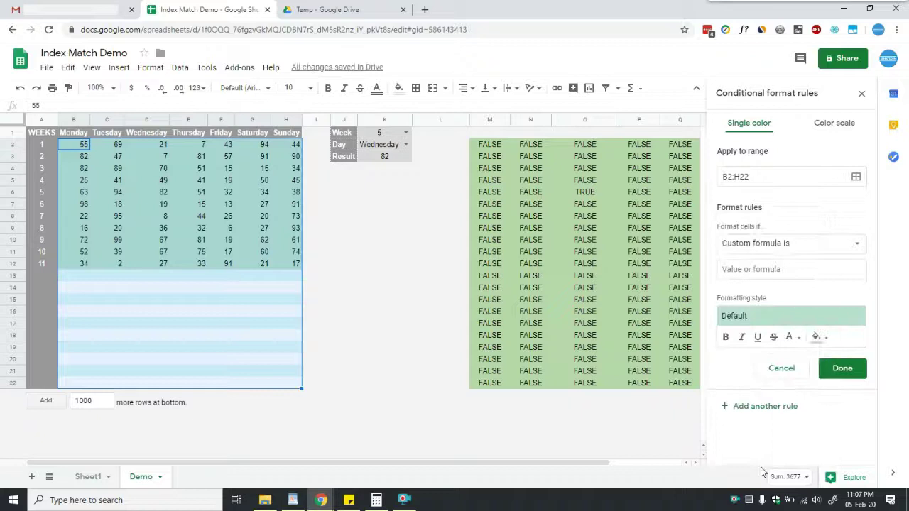
left_click(748, 269)
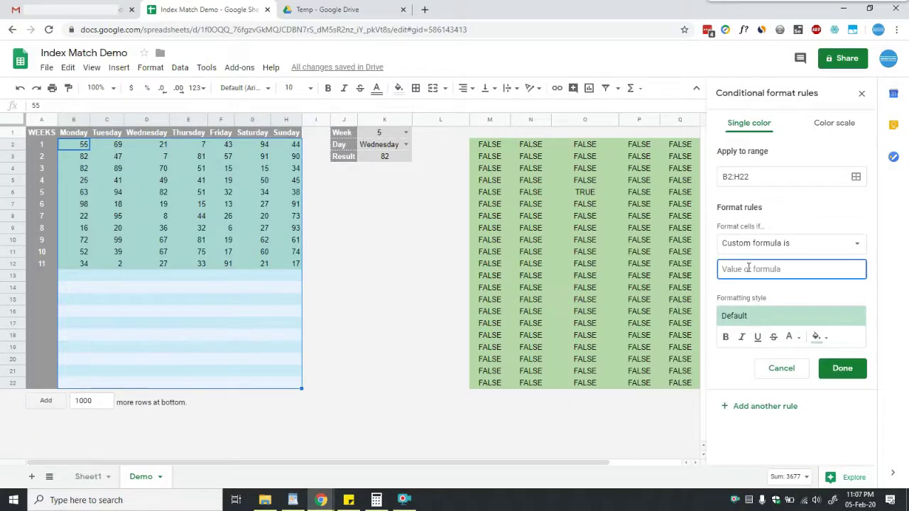
key("ctrl+v")
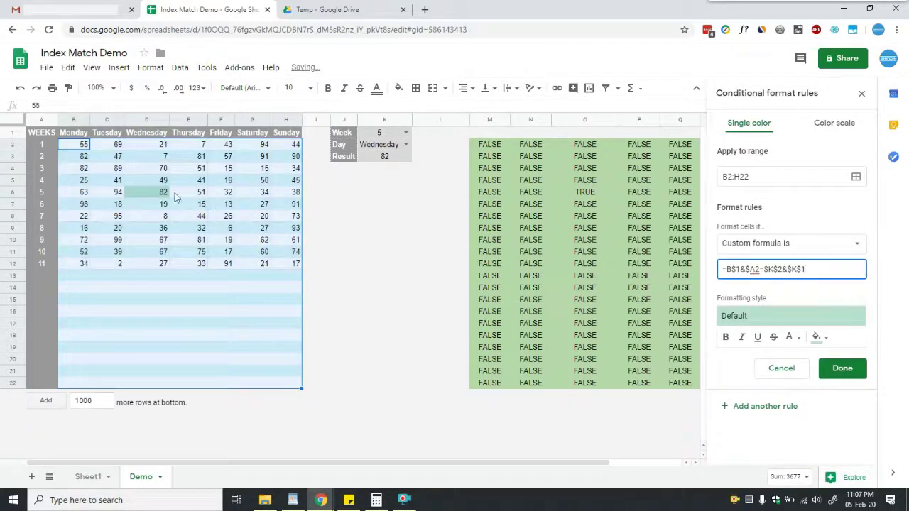
Step: Give the rule's formatting style a red fill and save the rule
left_click(85, 146)
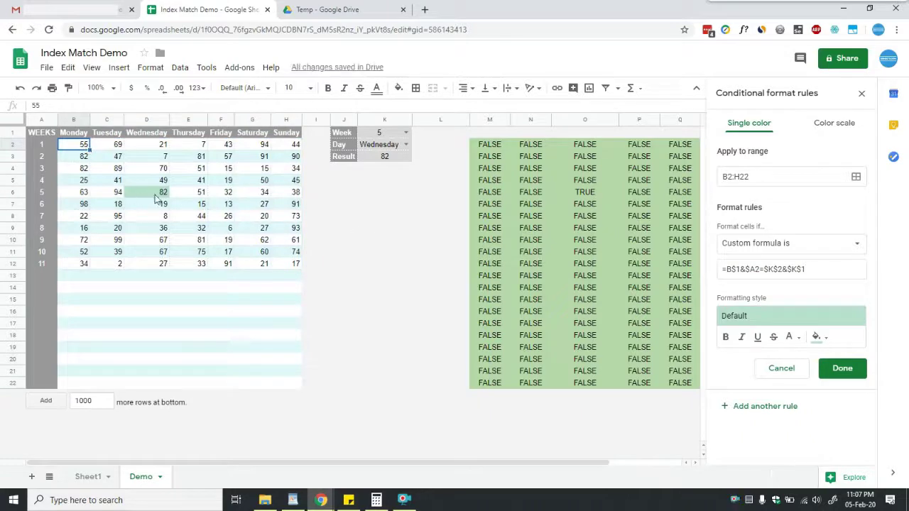
left_click(818, 337)
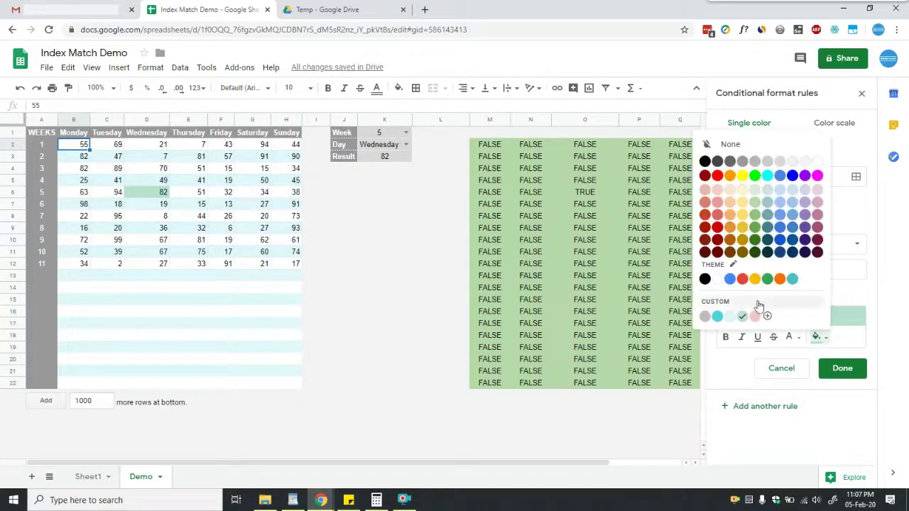
left_click(717, 175)
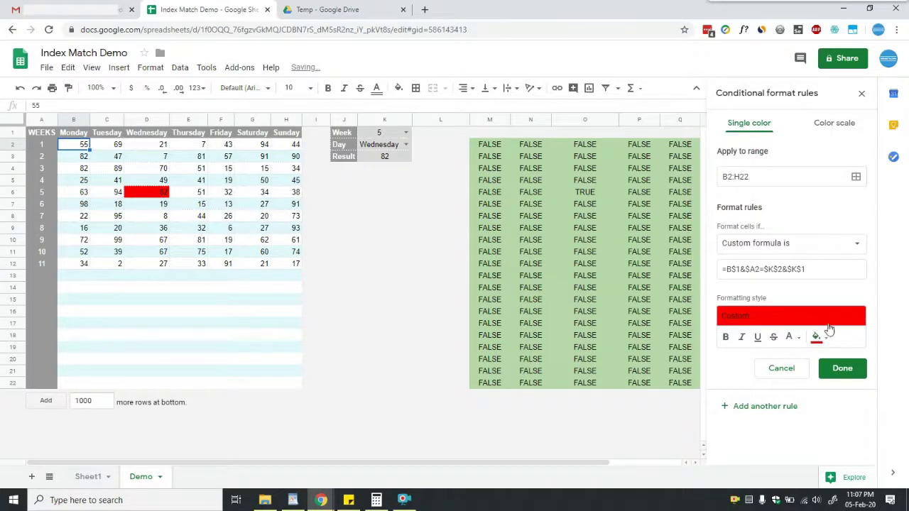
left_click(841, 368)
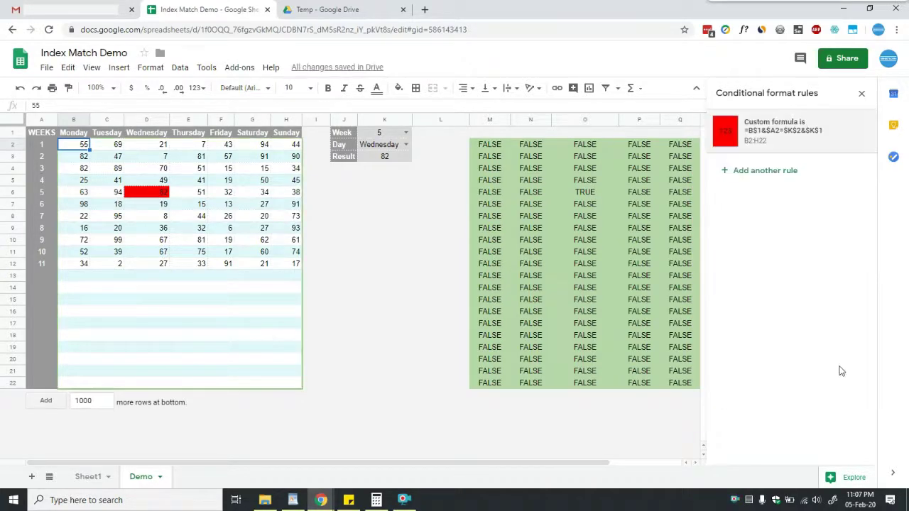